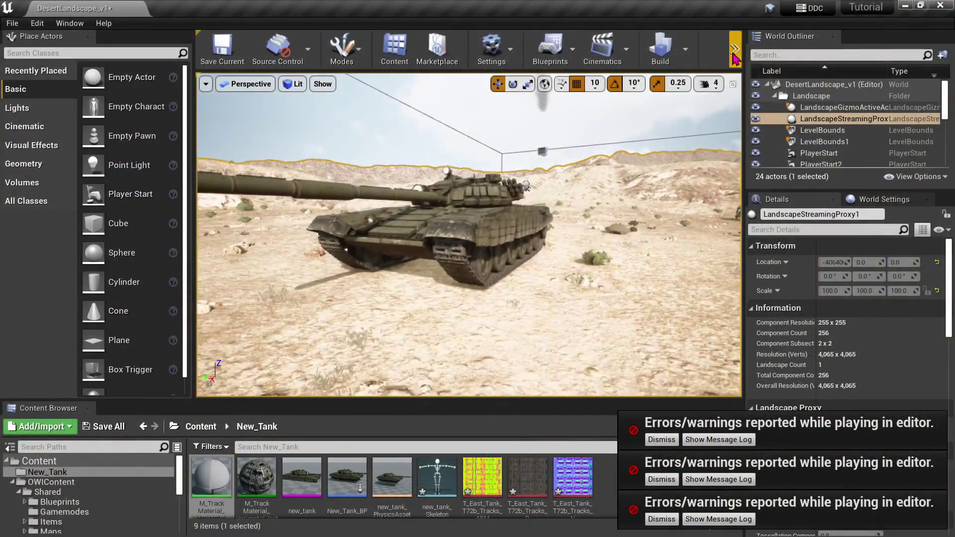
# Play the level in the editor, take control of the tank for a test drive, and stop the session
pyautogui.click(735, 49)
pyautogui.click(746, 75)
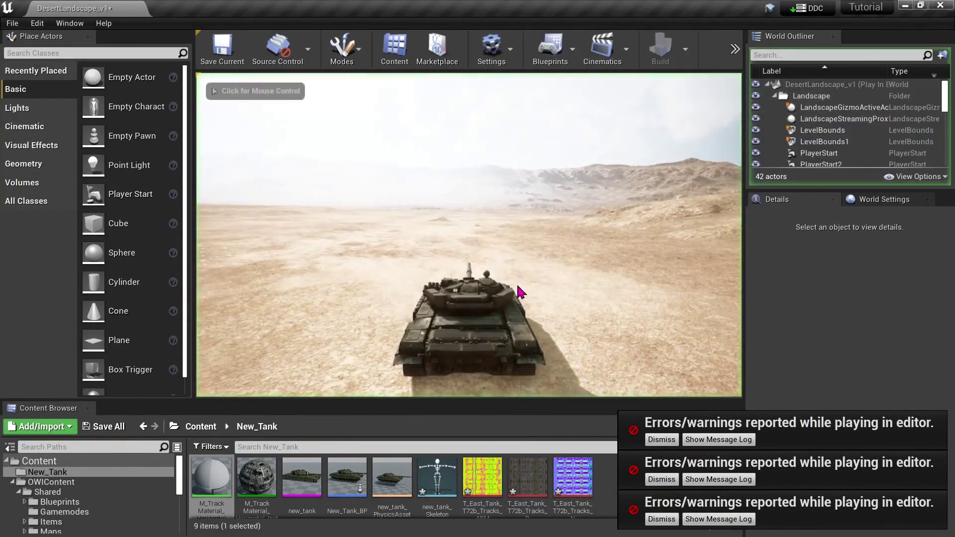
pyautogui.click(519, 328)
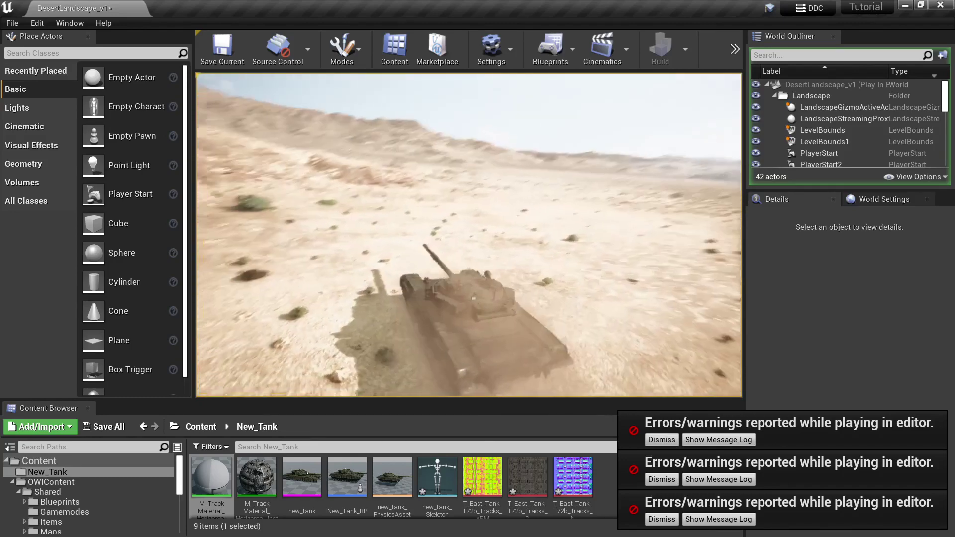
pyautogui.press('Escape')
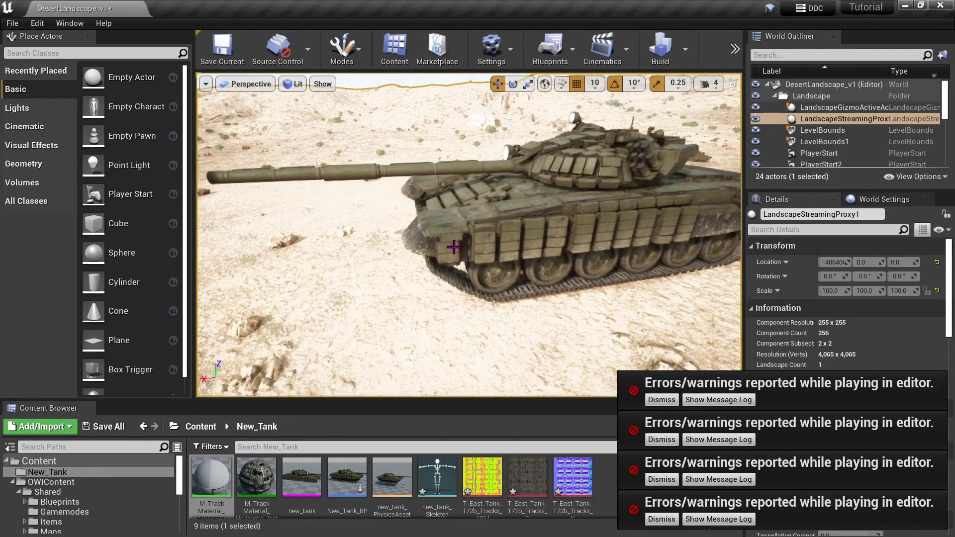
# Dismiss all the play-in-editor error notifications
pyautogui.moveTo(469, 235); pyautogui.dragTo(734, 349, button='right')
pyautogui.click(656, 401)
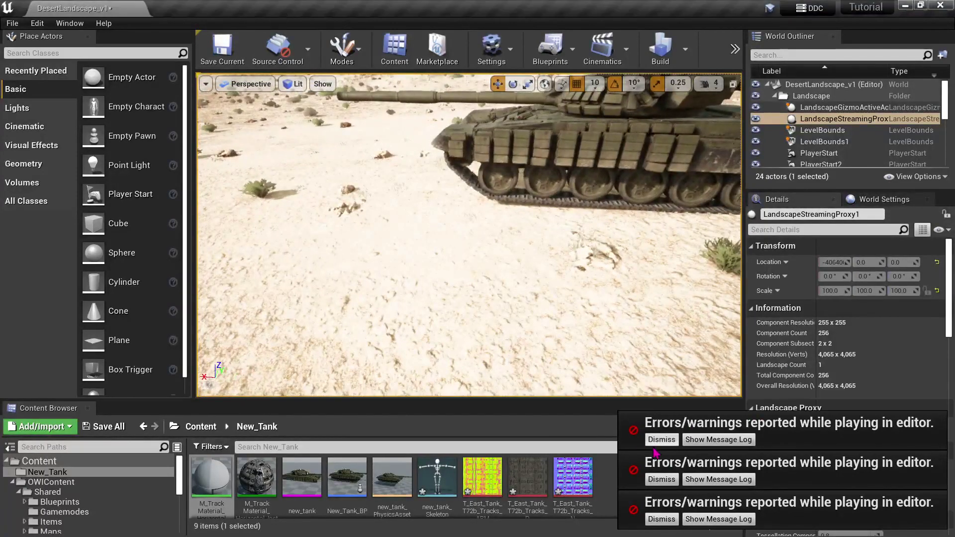
pyautogui.click(657, 440)
pyautogui.click(658, 479)
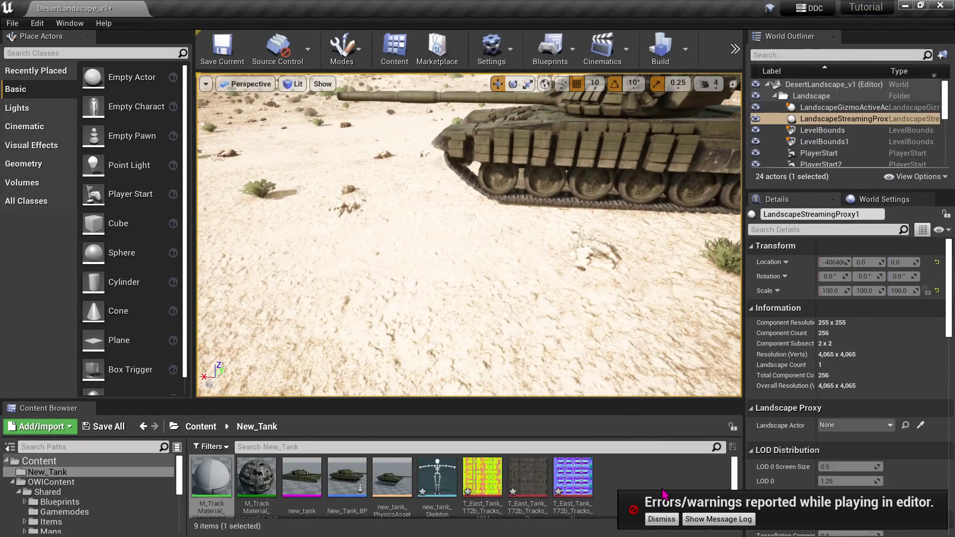
pyautogui.click(660, 520)
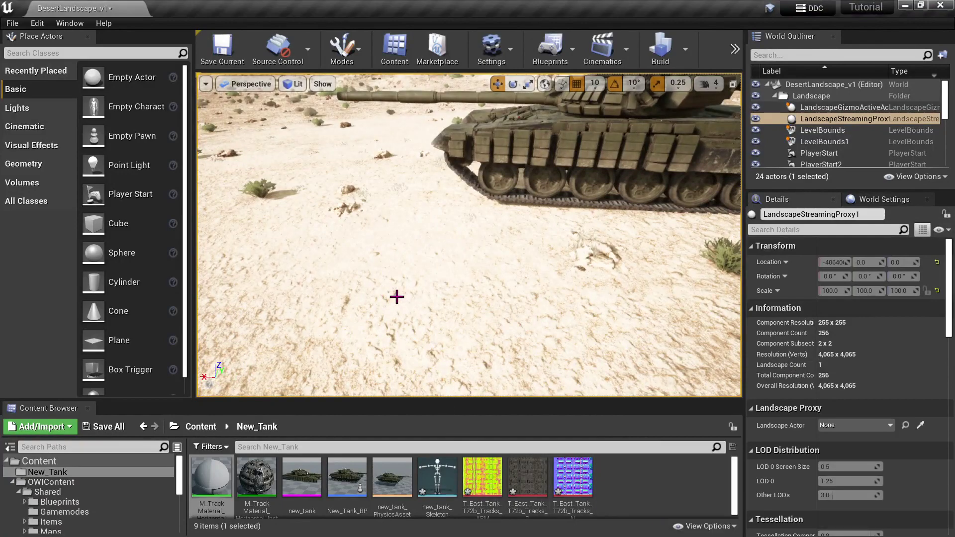
# Open the New_Tank_BP blueprint and look over its event graph sections up to BeginPlay
pyautogui.moveTo(470, 235); pyautogui.dragTo(475, 306, button='right')
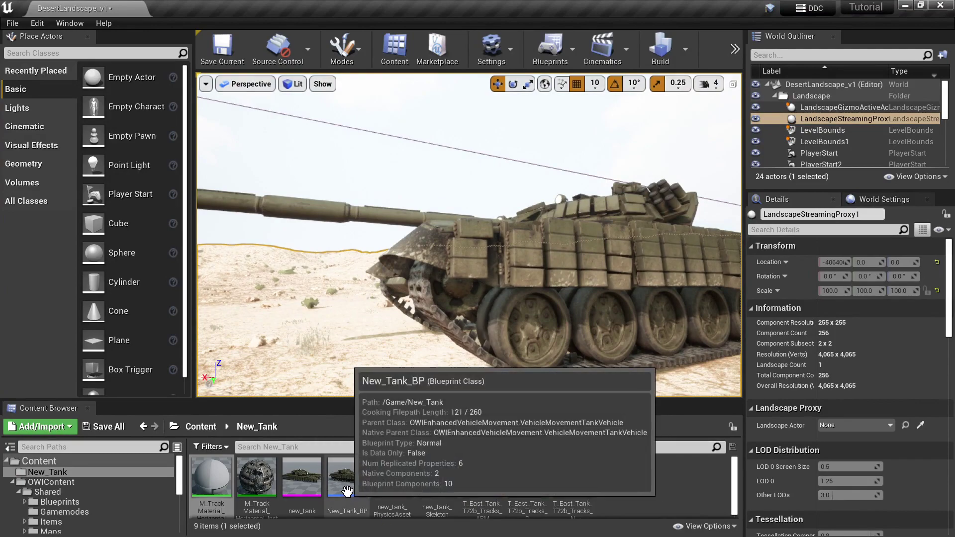
pyautogui.doubleClick(359, 495)
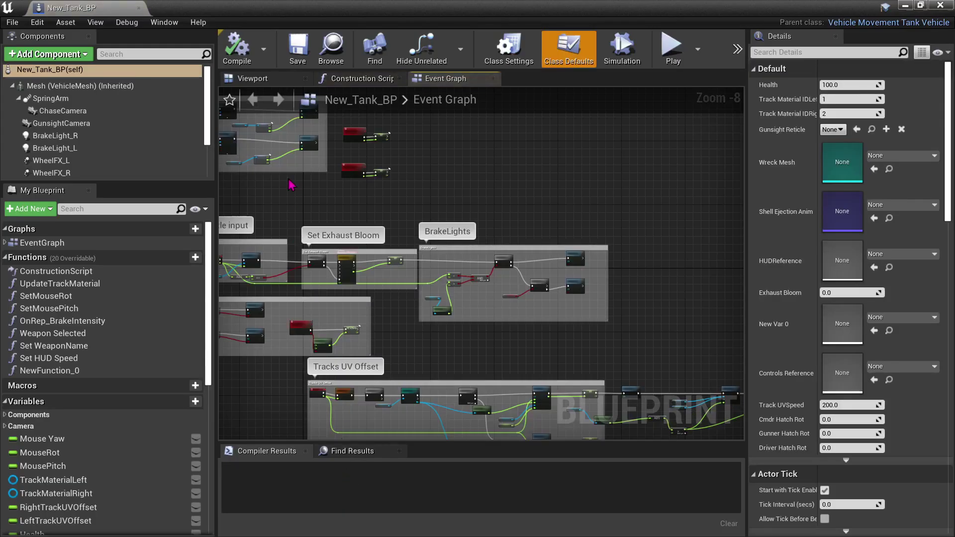
pyautogui.scroll(-4, 466, 317)
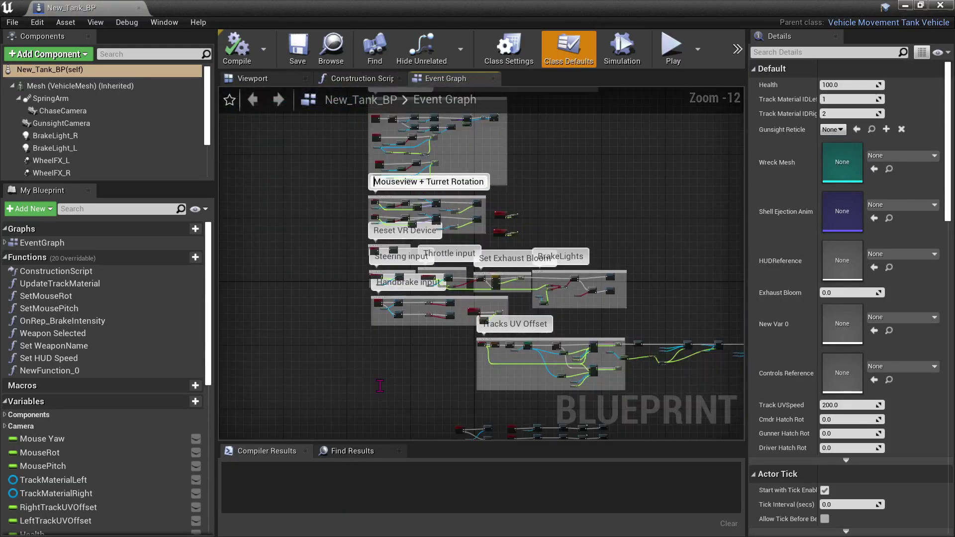
pyautogui.moveTo(311, 262); pyautogui.dragTo(283, 336, button='right')
pyautogui.scroll(3, 550, 321)
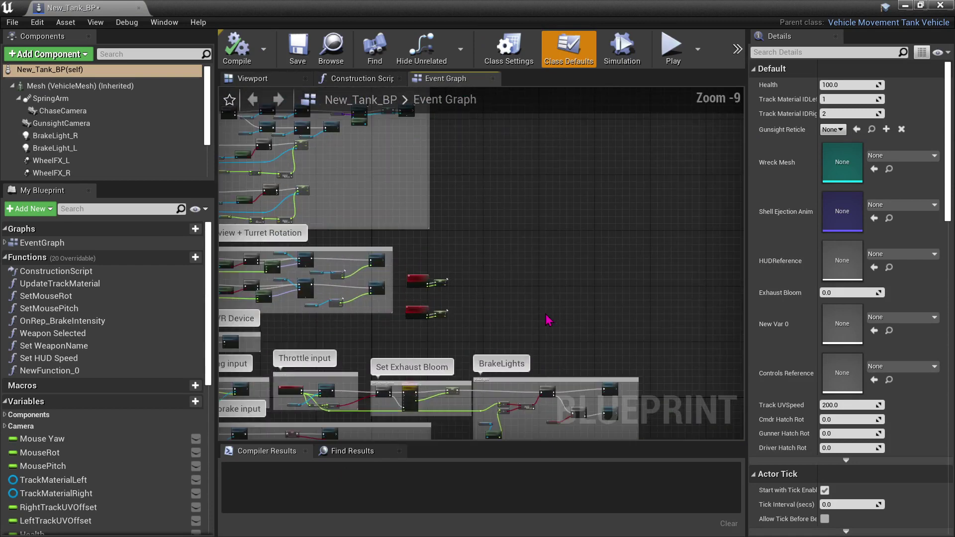
pyautogui.moveTo(519, 311); pyautogui.dragTo(592, 361, button='right')
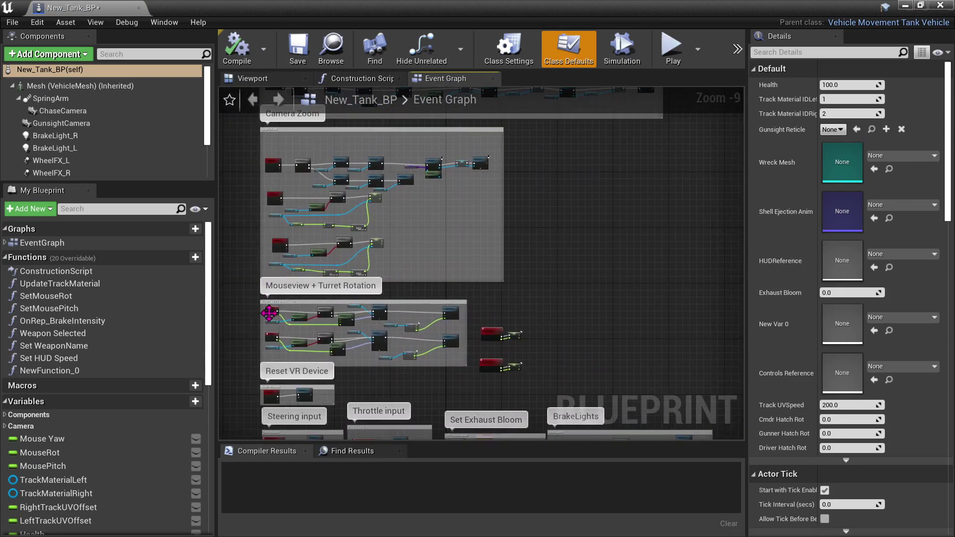
pyautogui.moveTo(269, 313); pyautogui.dragTo(342, 367, button='right')
pyautogui.moveTo(291, 245); pyautogui.dragTo(289, 330, button='right')
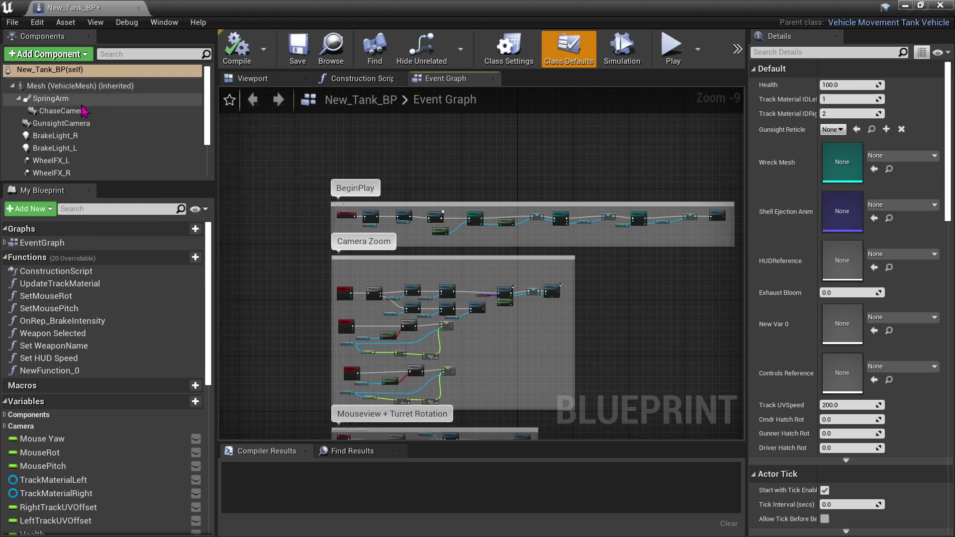
# Select the inherited Vehicle Movement component and widen the area showing its details
pyautogui.scroll(-2, 76, 159)
pyautogui.click(76, 159)
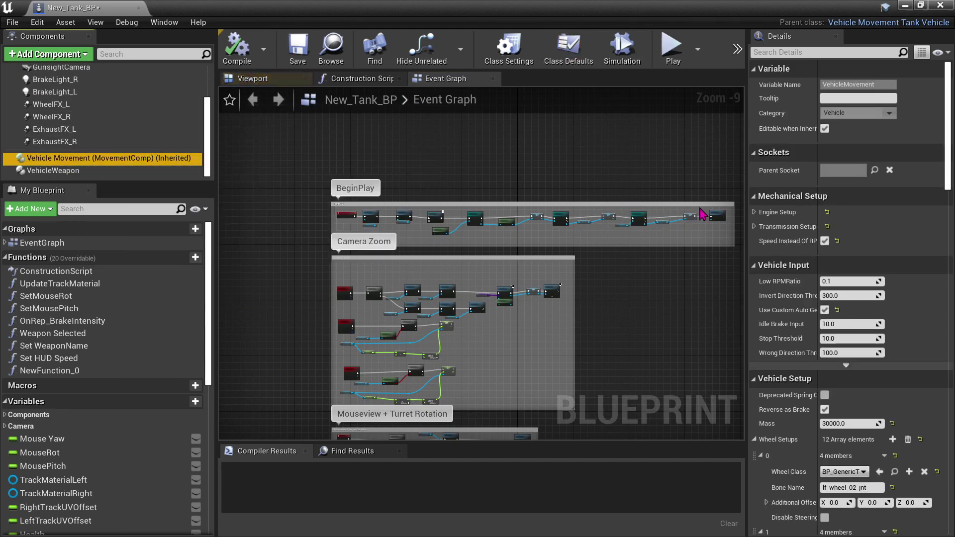
pyautogui.moveTo(748, 213); pyautogui.dragTo(710, 212)
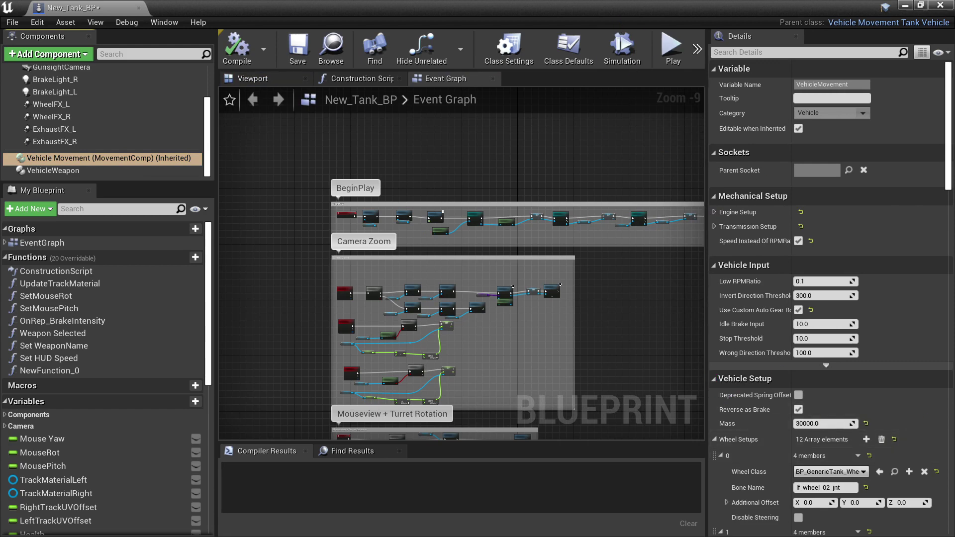
# Open the new_tank skeletal mesh alongside the blueprint, enlarge the window, and return to New_Tank_BP
pyautogui.moveTo(112, 9); pyautogui.dragTo(180, 81)
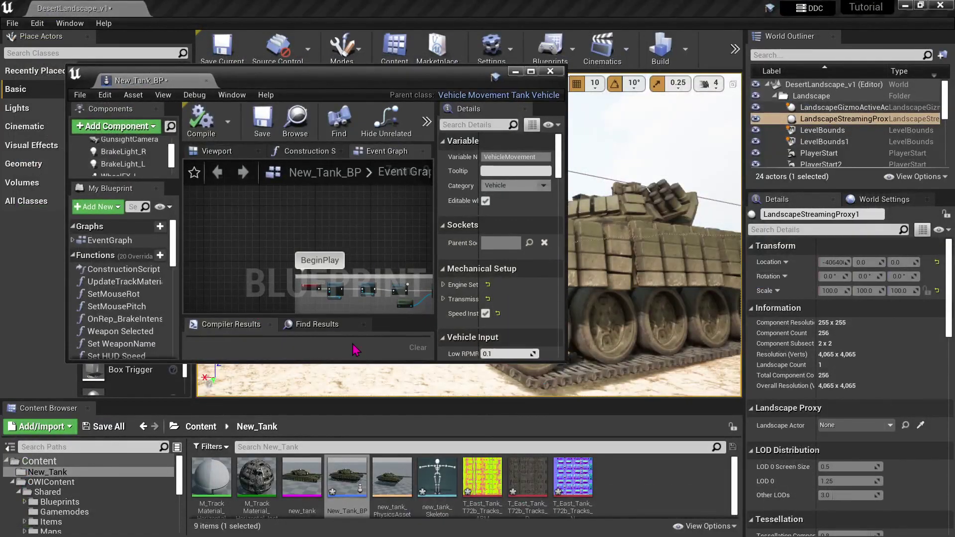
pyautogui.doubleClick(302, 478)
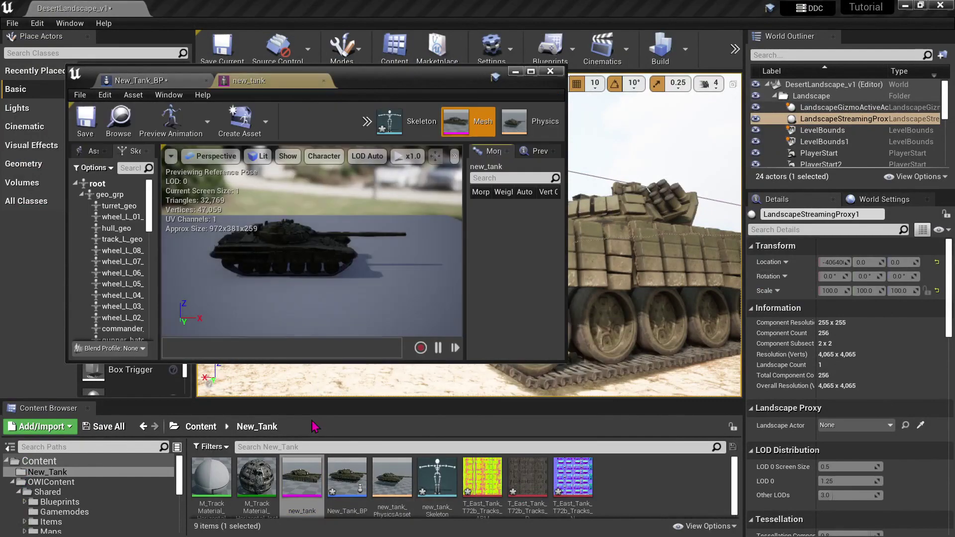
pyautogui.doubleClick(400, 77)
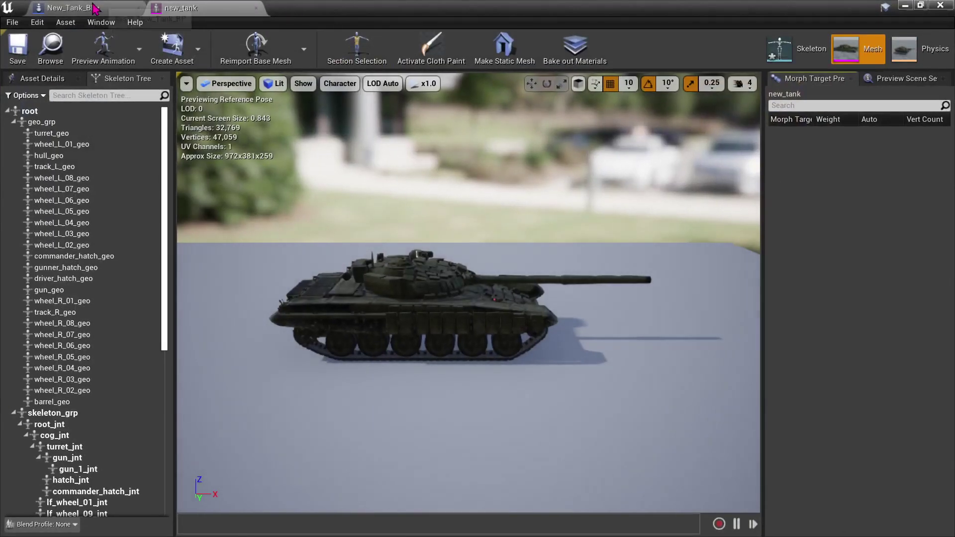
pyautogui.click(91, 11)
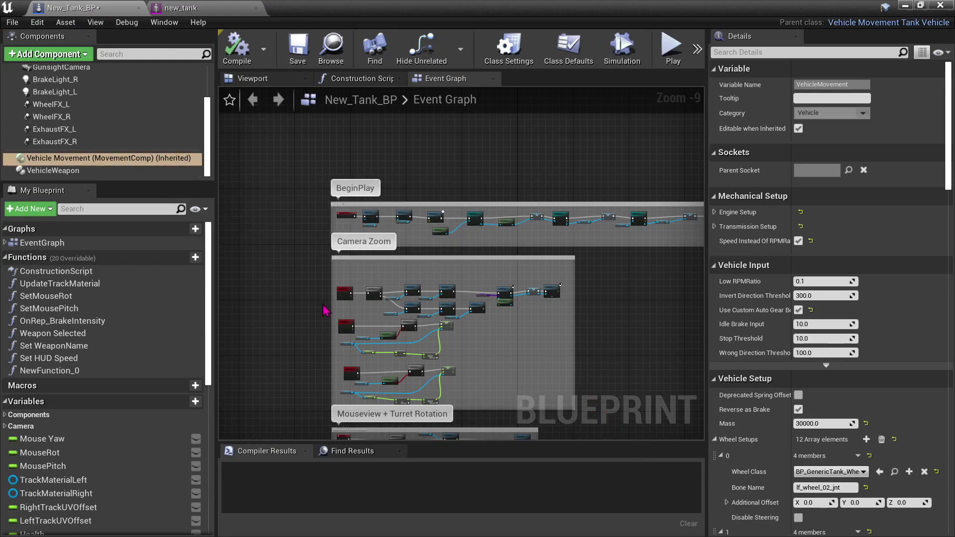
# Review the existing wheel entries and add four elements to the Wheel Setups array
pyautogui.scroll(-10, 798, 398)
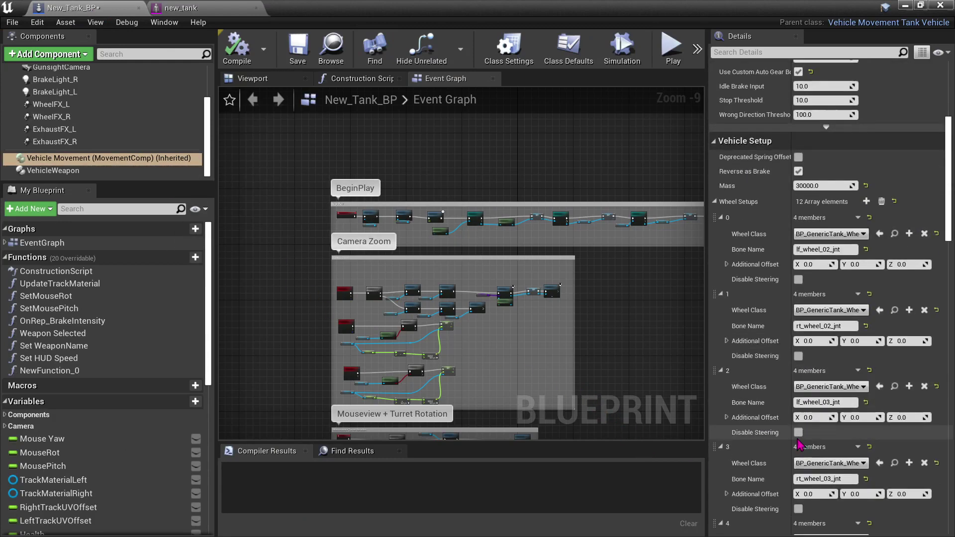
pyautogui.scroll(-8, 798, 398)
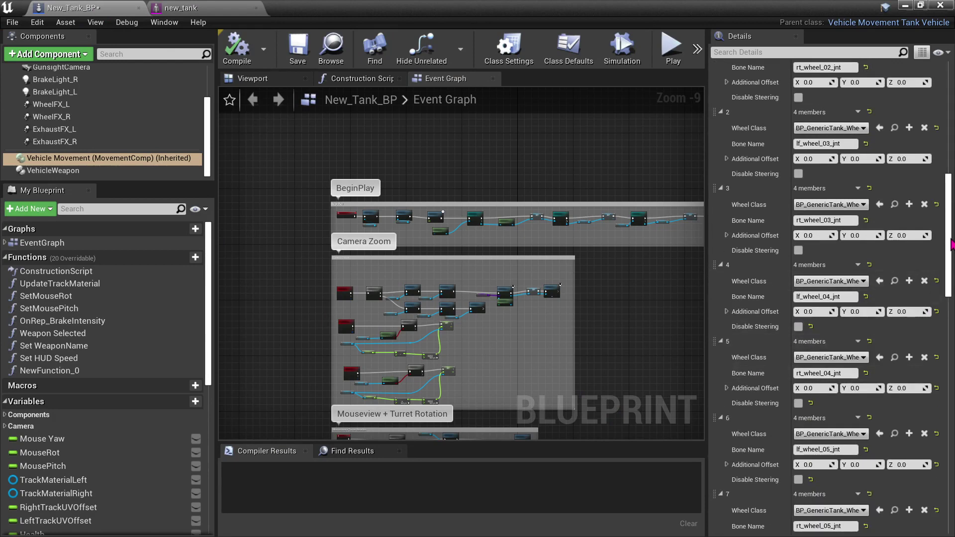
pyautogui.moveTo(952, 244); pyautogui.dragTo(950, 161)
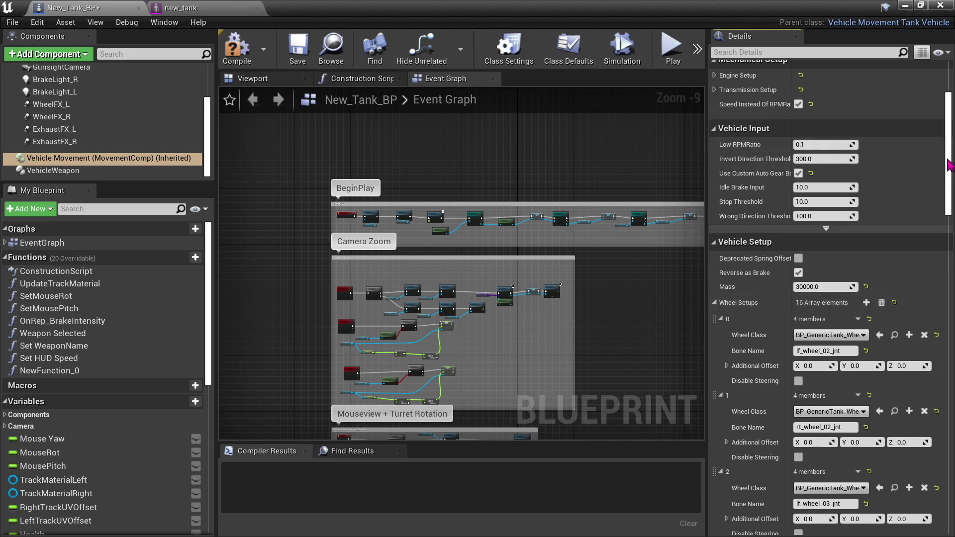
# Expand Wheel Setups entry 12 and check its Wheel Class setting
pyautogui.moveTo(949, 160); pyautogui.dragTo(929, 377)
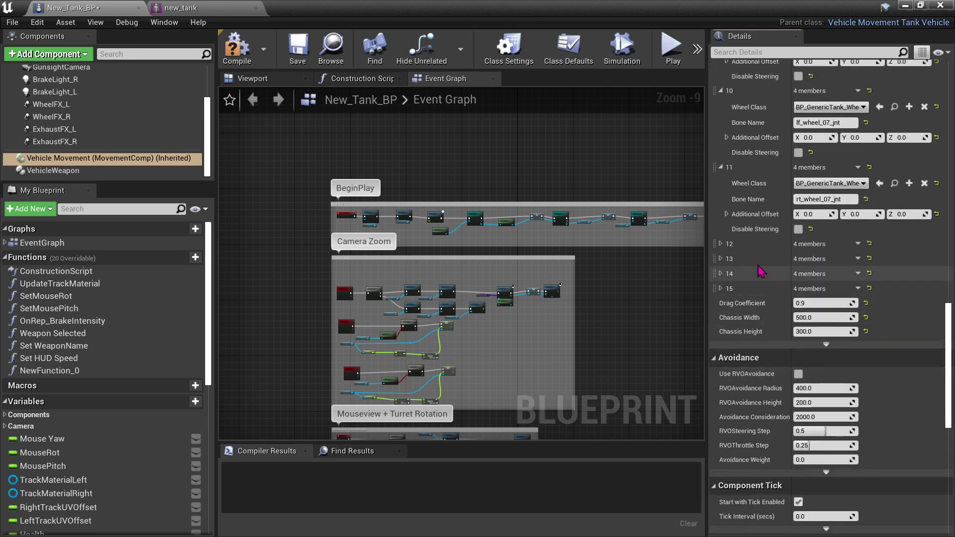
pyautogui.click(721, 244)
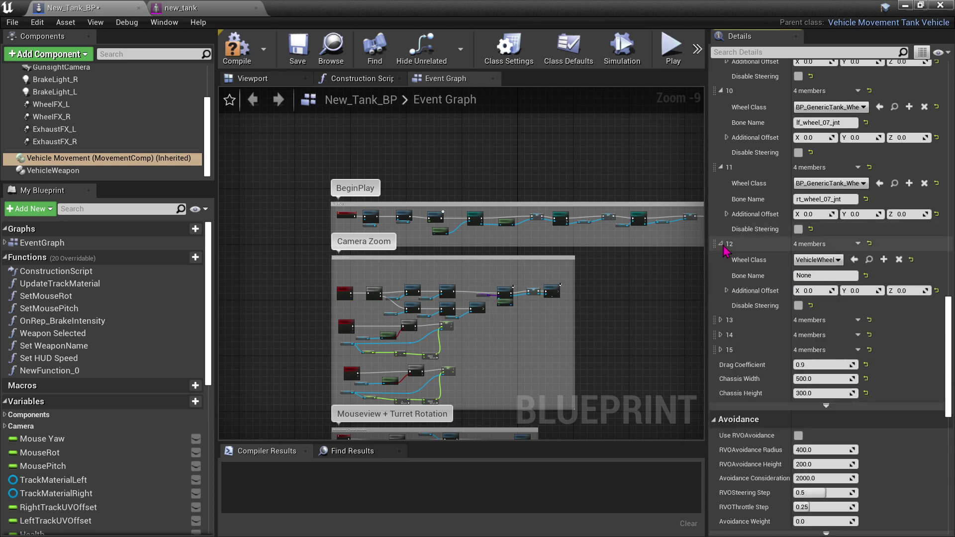
pyautogui.click(826, 259)
pyautogui.click(829, 261)
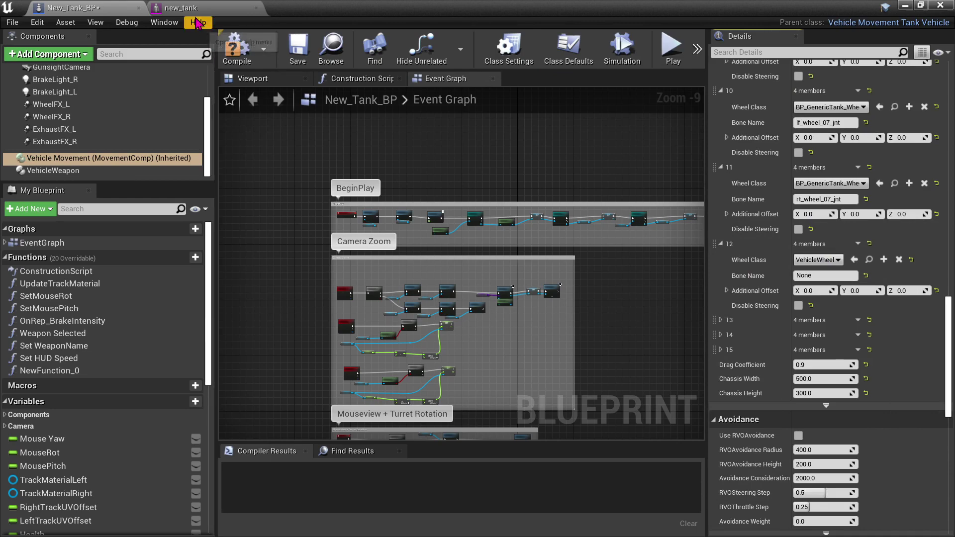
# Detach New_Tank_BP into its own window, enlarge it, and widen its details so the wheel settings are readable
pyautogui.moveTo(124, 11); pyautogui.dragTo(19, 95)
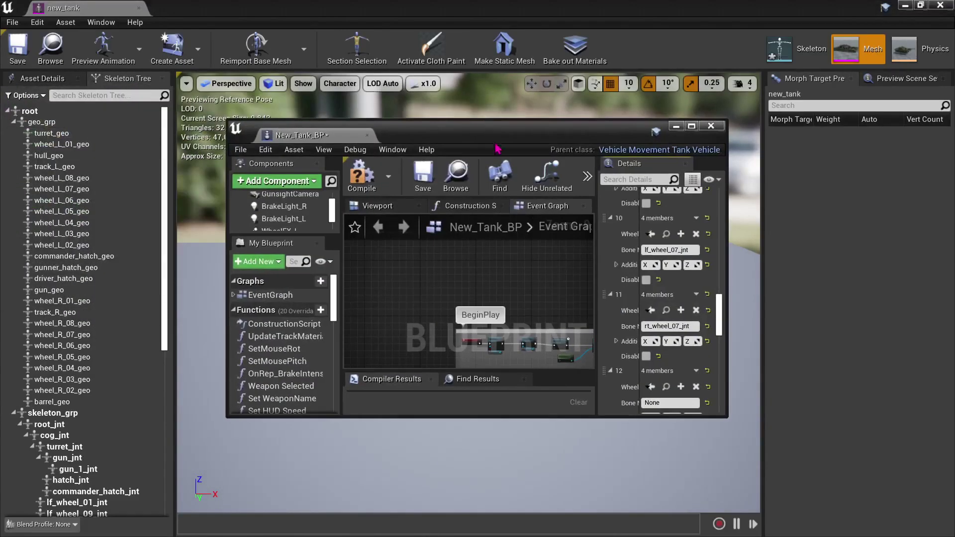
pyautogui.moveTo(497, 140); pyautogui.dragTo(106, 100)
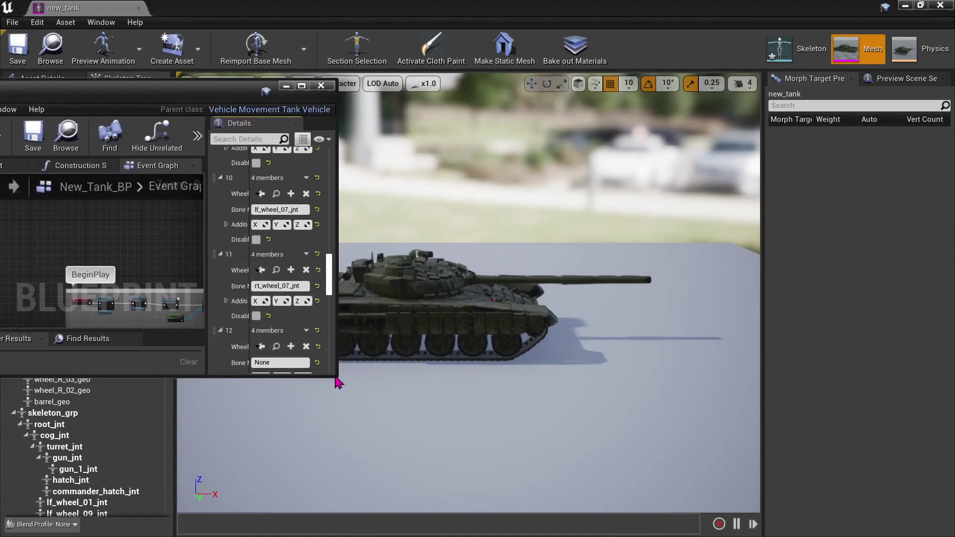
pyautogui.moveTo(336, 379); pyautogui.dragTo(432, 512)
pyautogui.moveTo(278, 405); pyautogui.dragTo(140, 383)
# Detach the new_tank mesh editor, place it beside the blueprint window, and enlarge its skeleton tree
pyautogui.moveTo(76, 11); pyautogui.dragTo(529, 107)
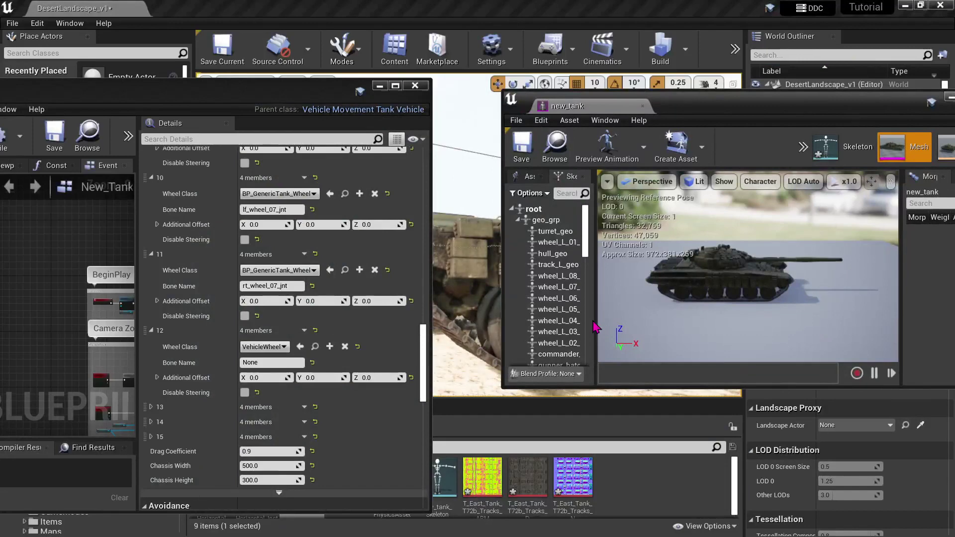
pyautogui.moveTo(595, 327); pyautogui.dragTo(700, 338)
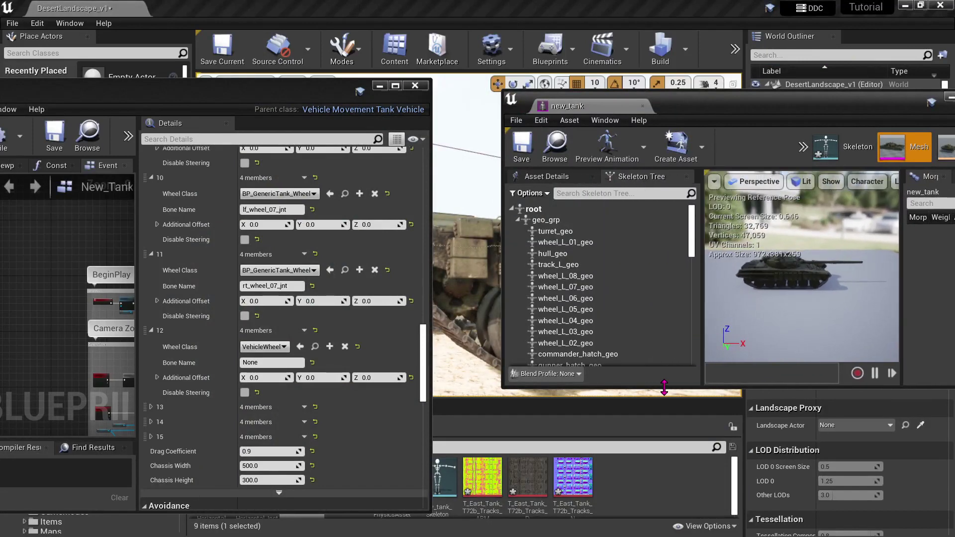
pyautogui.moveTo(664, 387); pyautogui.dragTo(664, 495)
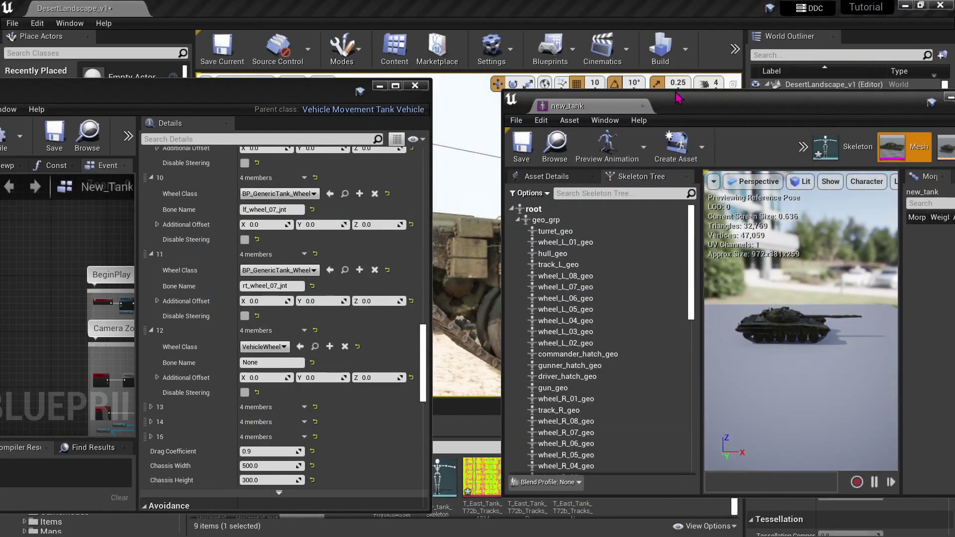
pyautogui.moveTo(688, 115); pyautogui.dragTo(647, 75)
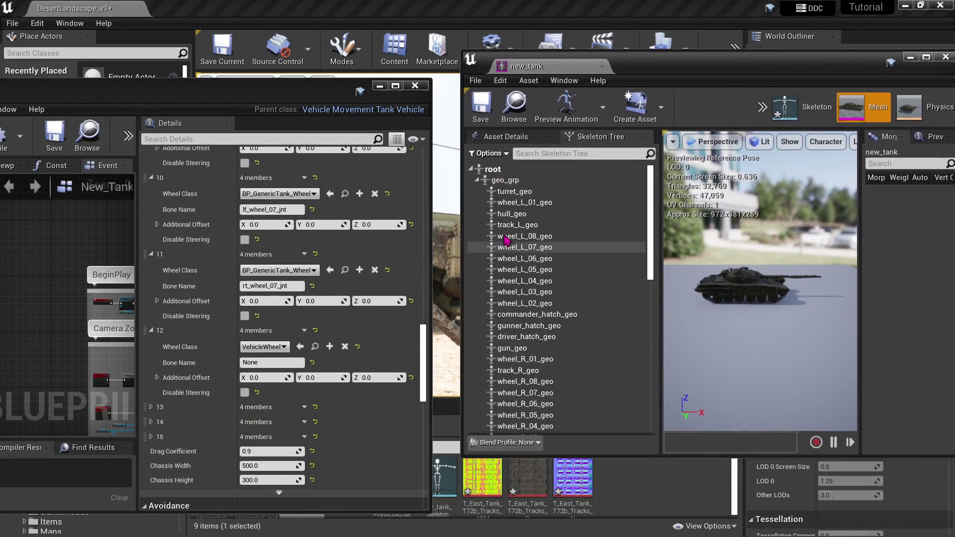
# Examine the wheel joints in the new_tank skeleton tree and the wheels on the previewed tank
pyautogui.scroll(-10, 503, 238)
pyautogui.scroll(4, 506, 254)
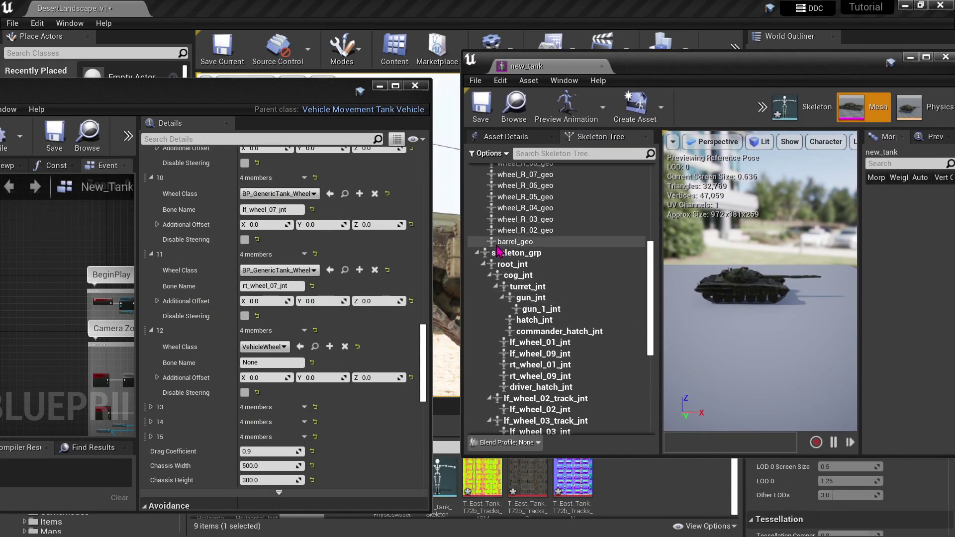
pyautogui.scroll(2, 507, 256)
pyautogui.scroll(-4, 510, 263)
pyautogui.scroll(10, 515, 272)
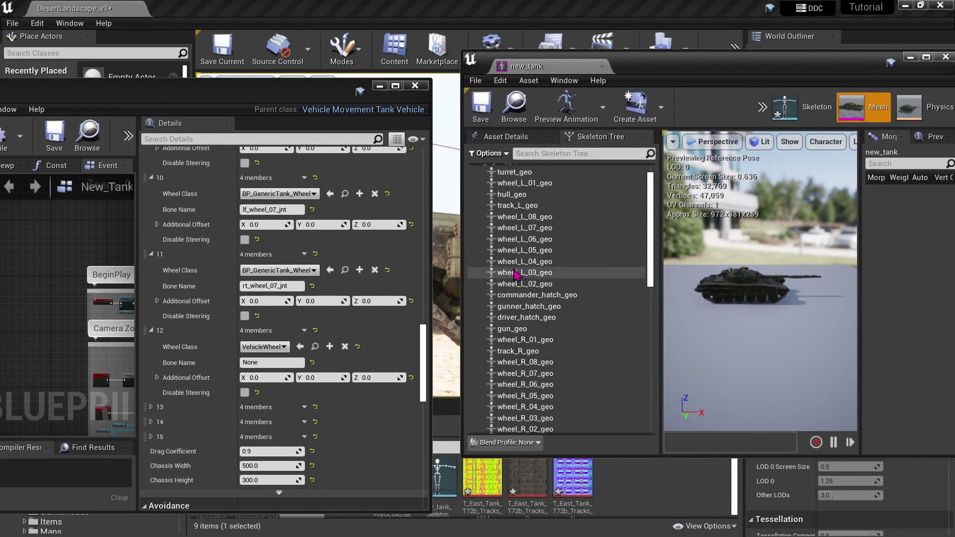
pyautogui.scroll(-8, 518, 289)
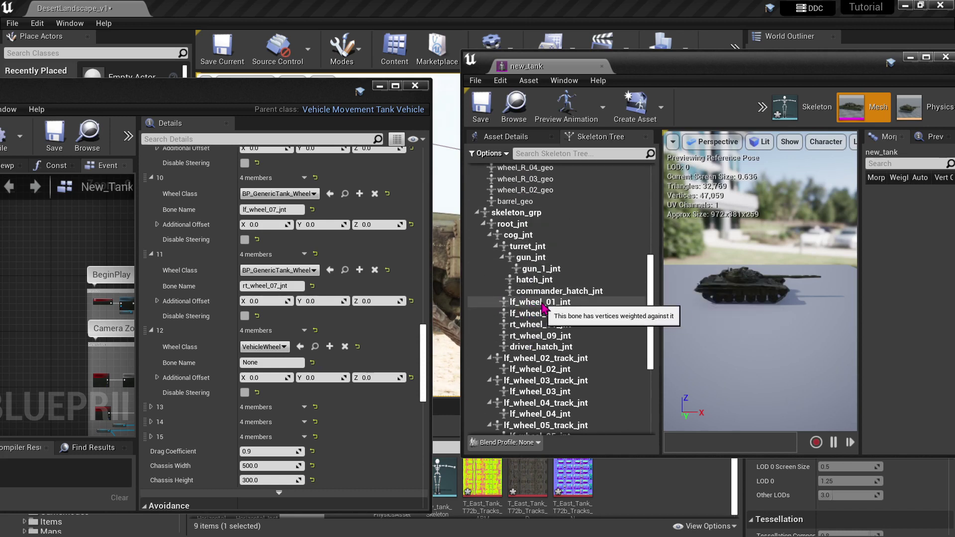
pyautogui.moveTo(796, 343); pyautogui.dragTo(826, 343)
pyautogui.moveTo(761, 344); pyautogui.dragTo(760, 299)
pyautogui.moveTo(816, 289); pyautogui.dragTo(788, 425)
pyautogui.moveTo(807, 314); pyautogui.dragTo(707, 377)
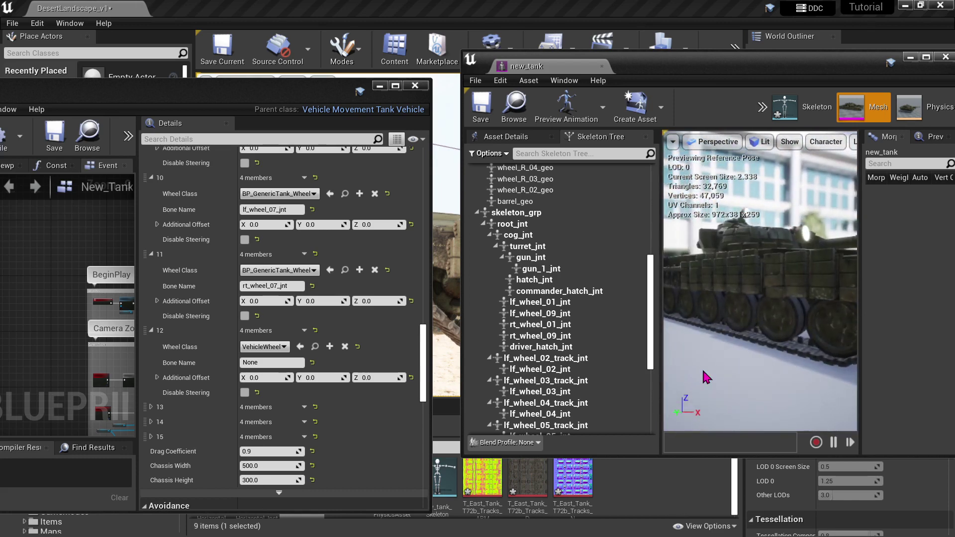
# Copy the bone name lf_wheel_01_jnt from the skeleton tree into the Bone Name of Wheel Setups entry 12
pyautogui.click(537, 302)
pyautogui.rightClick(537, 305)
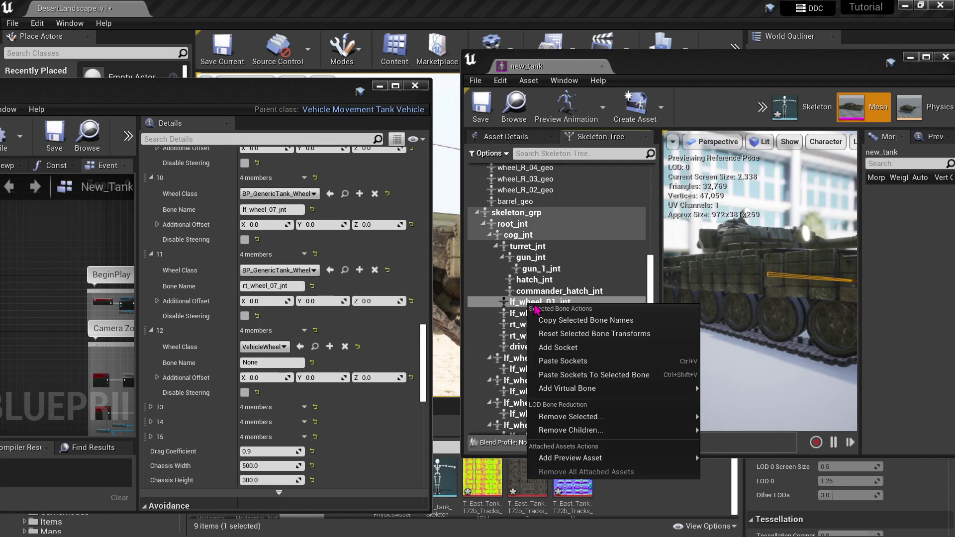
pyautogui.click(566, 321)
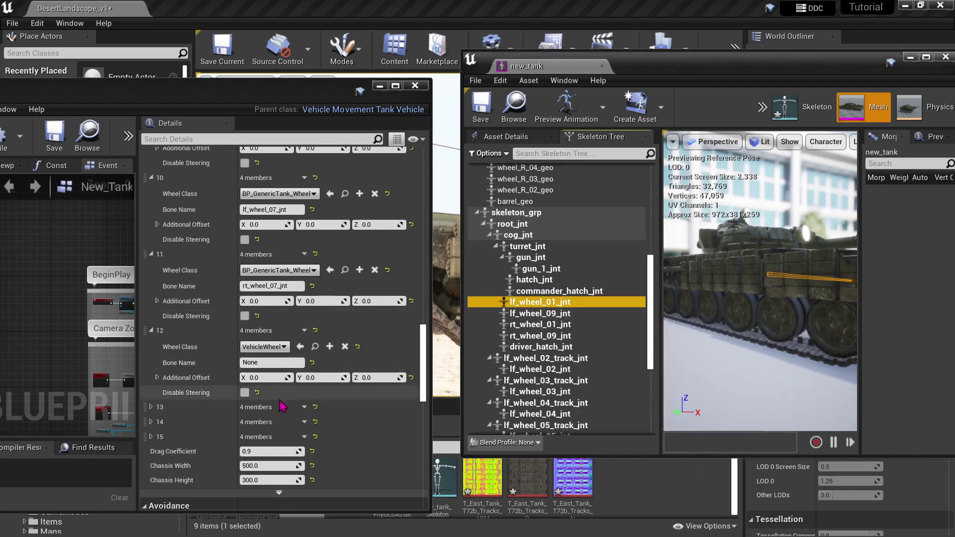
pyautogui.click(260, 362)
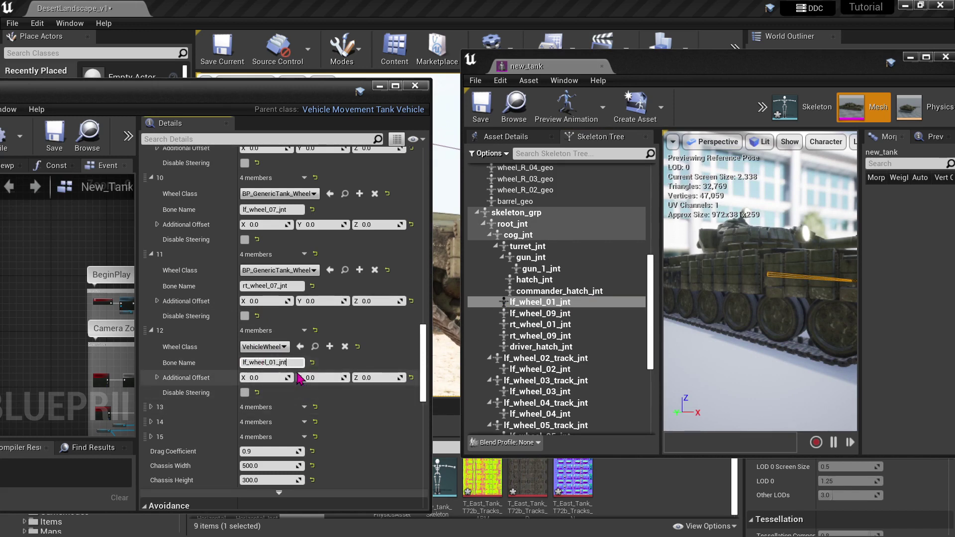
# Expand Wheel Setups entry 13 and set its Bone Name to rt_wheel_01_jnt, copied from the skeleton tree
pyautogui.click(151, 407)
pyautogui.scroll(-5, 259, 348)
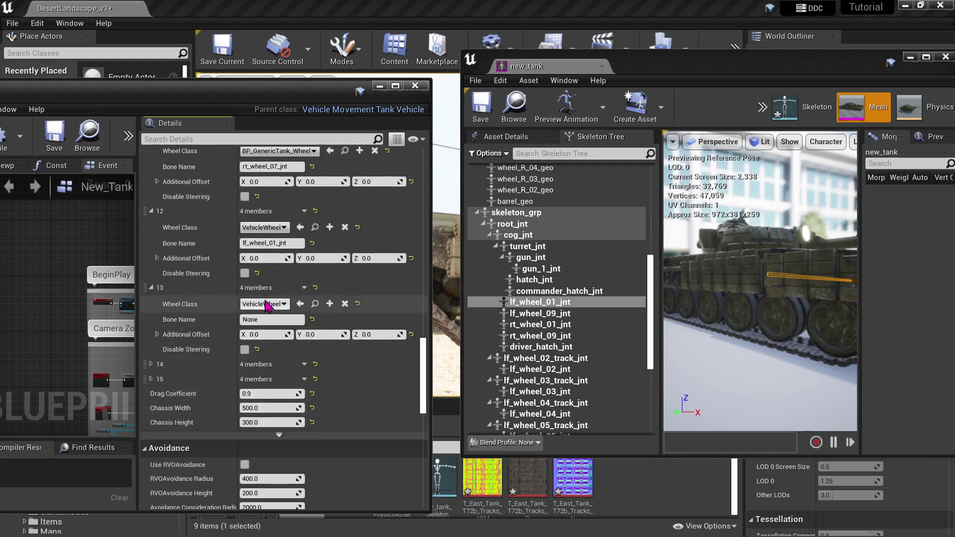
pyautogui.click(554, 324)
pyautogui.rightClick(553, 327)
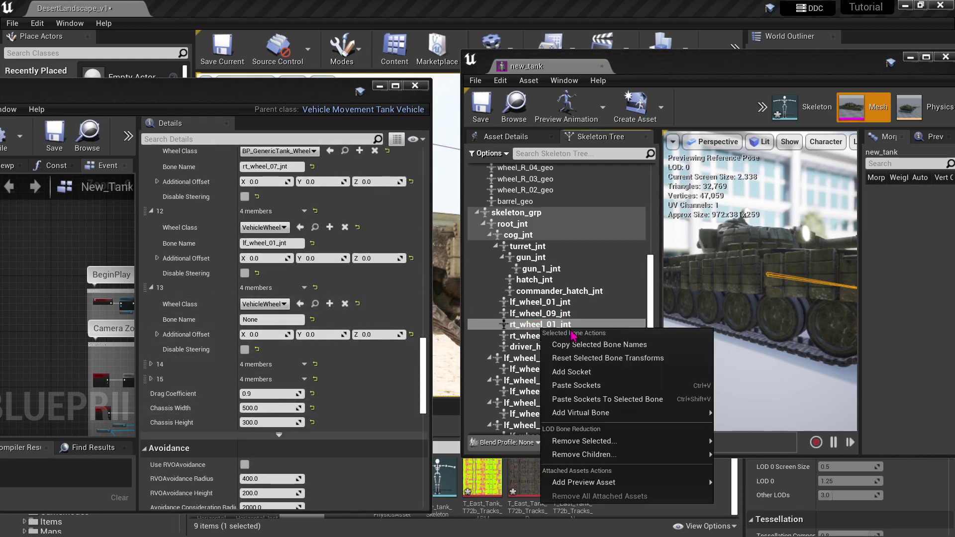
pyautogui.click(597, 344)
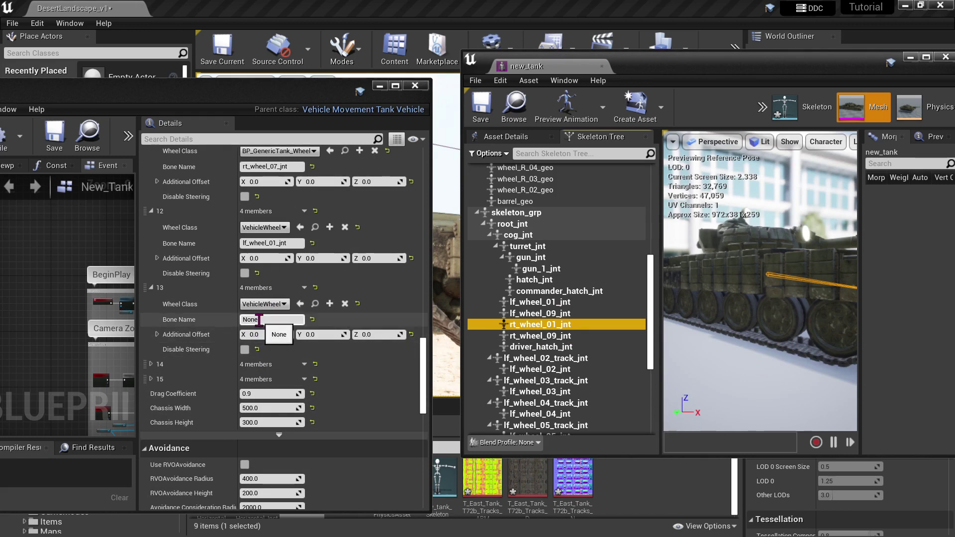
pyautogui.click(269, 323)
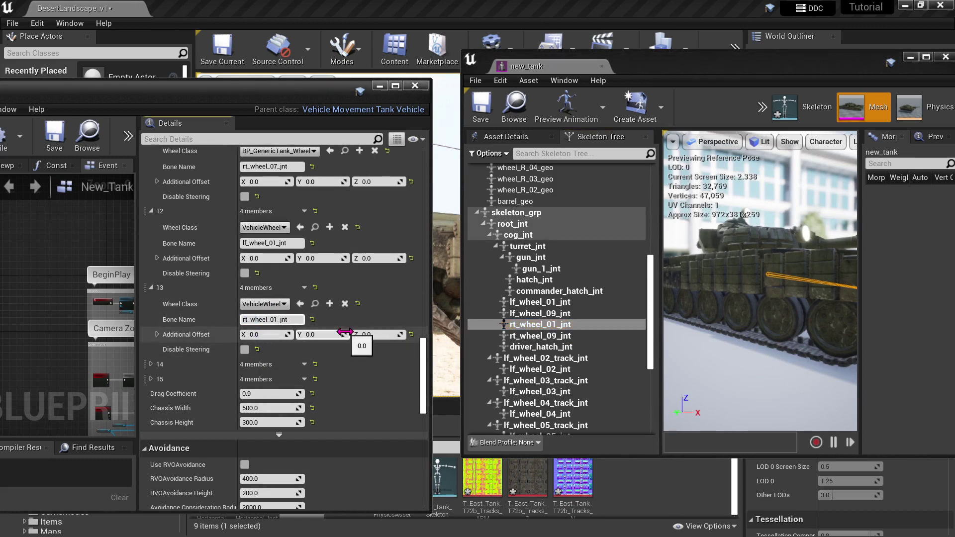
# Expand Wheel Setups entry 14 and paste the copied skeleton bone name lf_wheel_09_jnt into its Bone Name
pyautogui.click(151, 364)
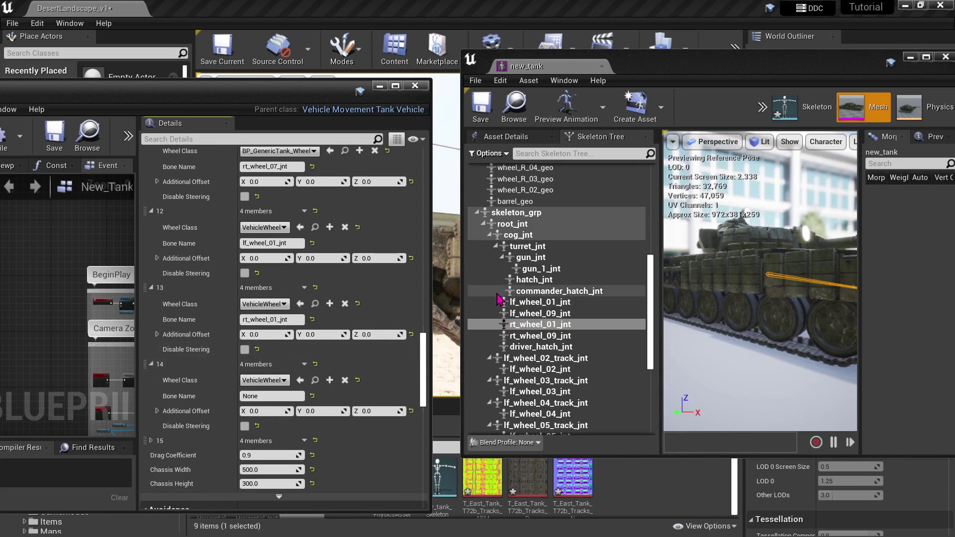
pyautogui.click(524, 315)
pyautogui.rightClick(528, 324)
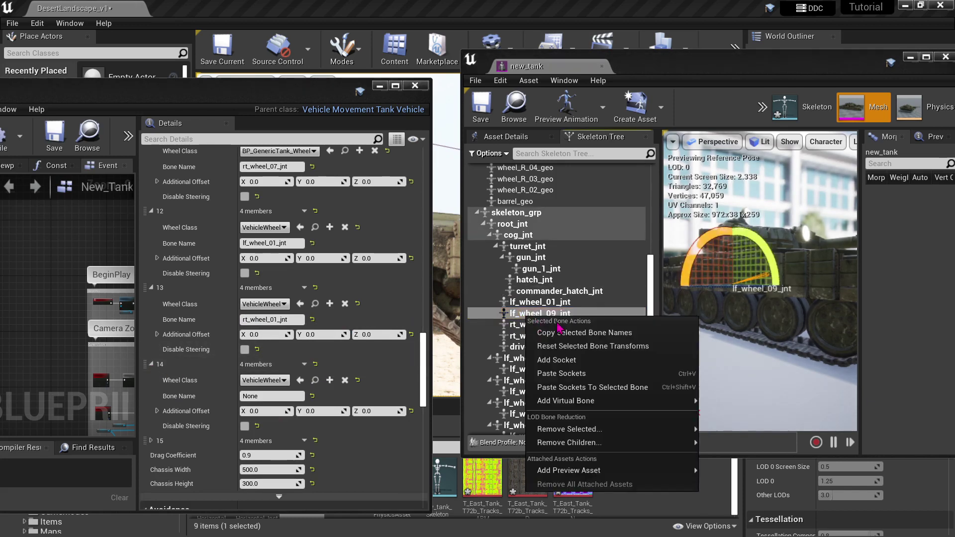
pyautogui.click(560, 331)
pyautogui.click(262, 396)
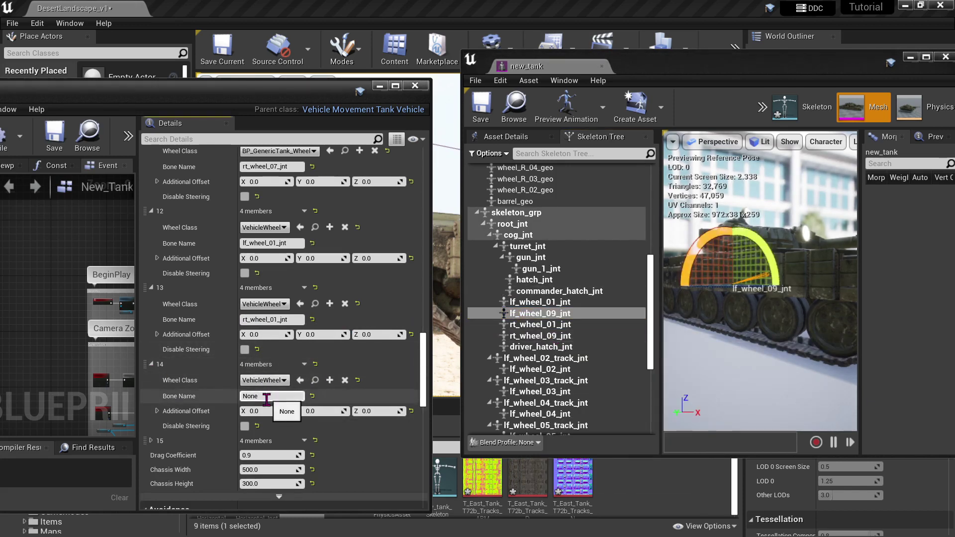
pyautogui.hotkey('ctrl', 'v')
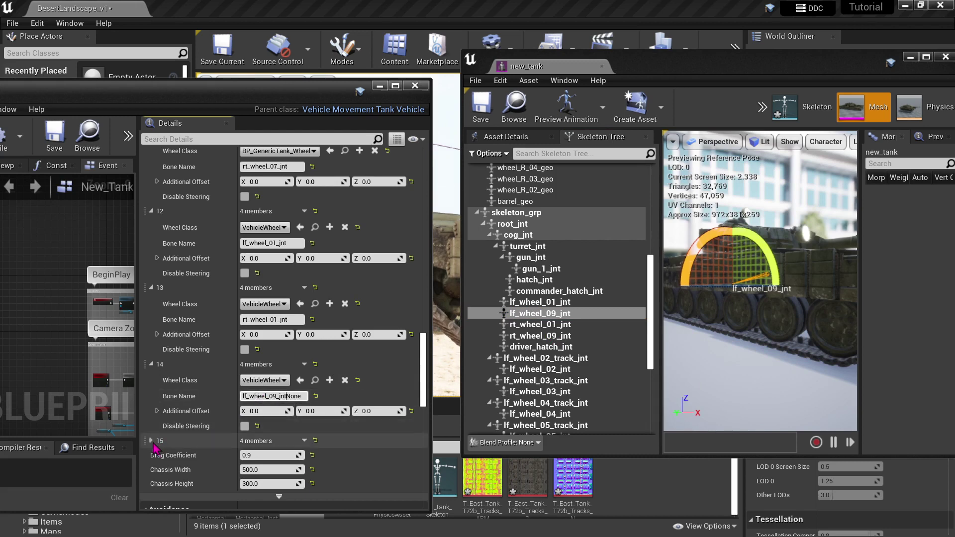
# Expand Wheel Setups entry 15 and replace its Bone Name with rt_wheel_09_jnt, copied from the skeleton tree
pyautogui.scroll(-3, 236, 428)
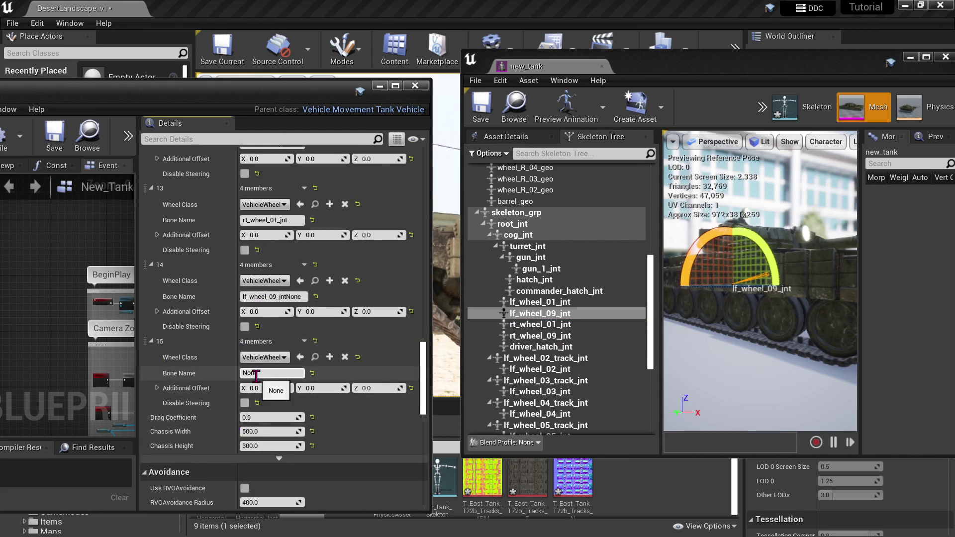
pyautogui.rightClick(538, 337)
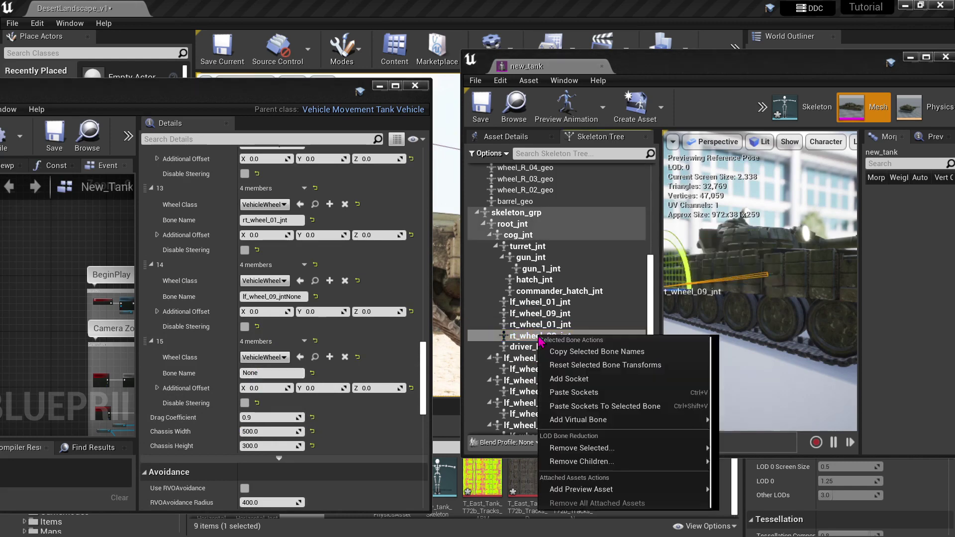
pyautogui.click(584, 351)
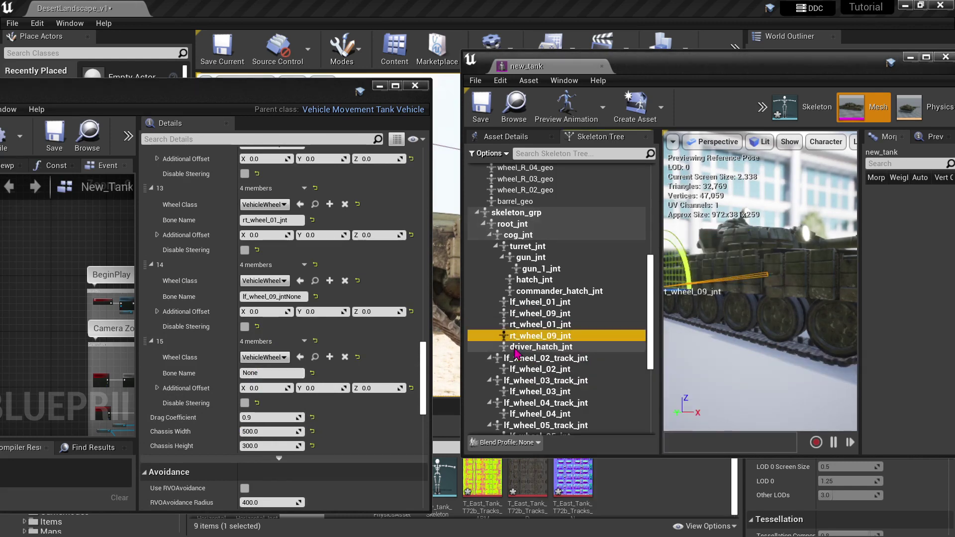
pyautogui.click(261, 374)
pyautogui.rightClick(262, 375)
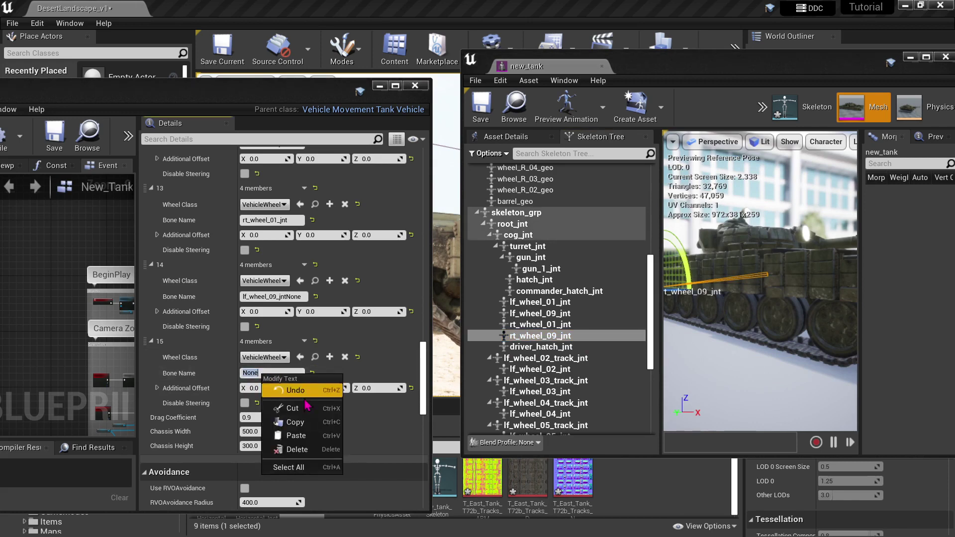
pyautogui.click(308, 435)
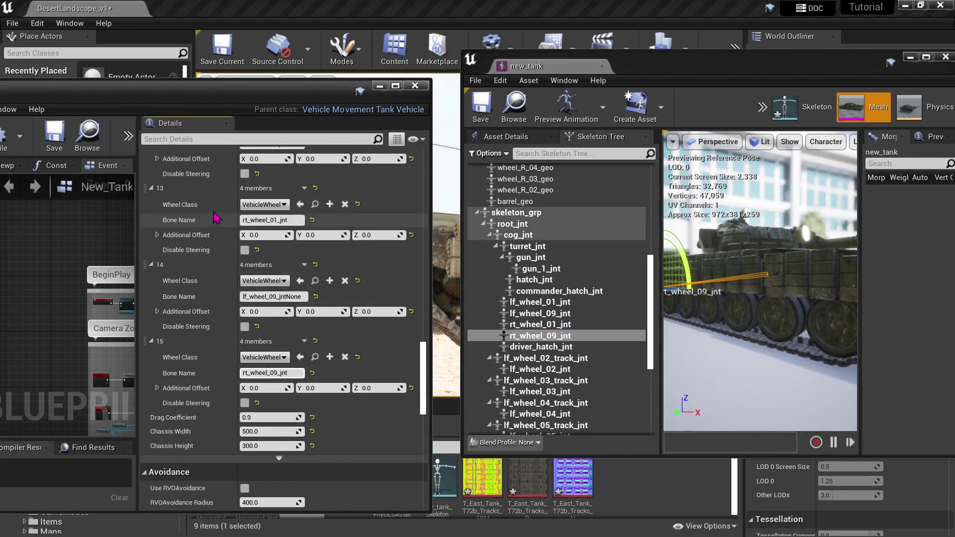
# Set the Wheel Class of Wheel Setups entries 13, 14, 15 and 12 to BP_GenericTank_DriveWheel
pyautogui.click(261, 207)
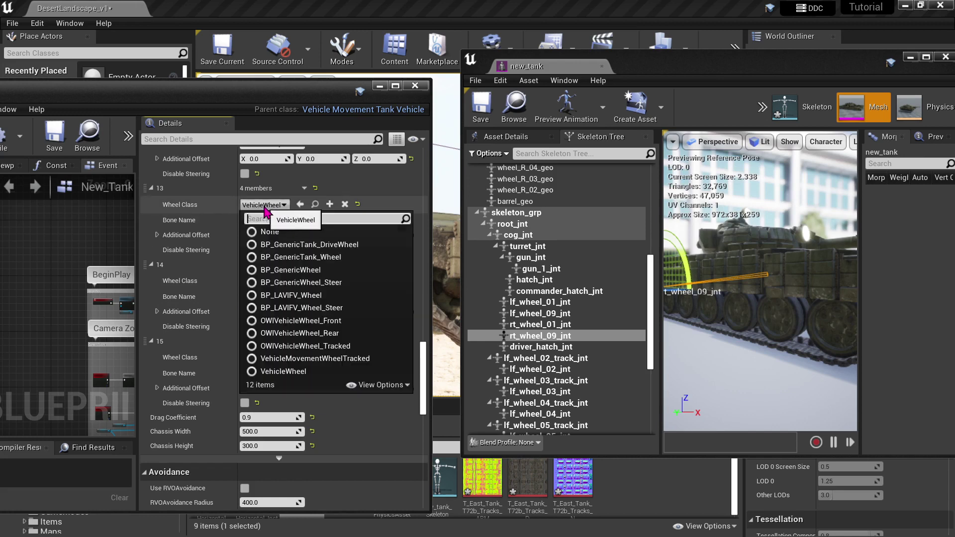
pyautogui.click(283, 246)
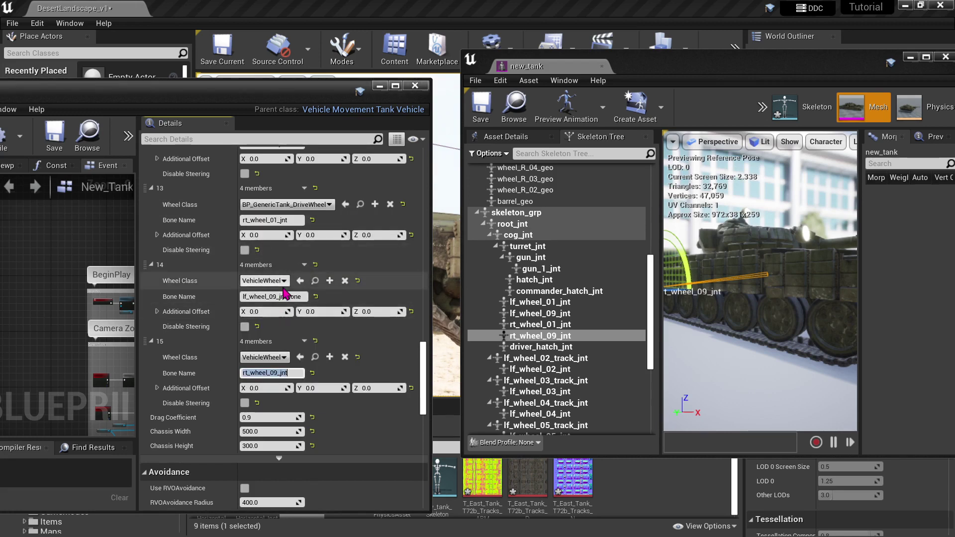
pyautogui.click(271, 281)
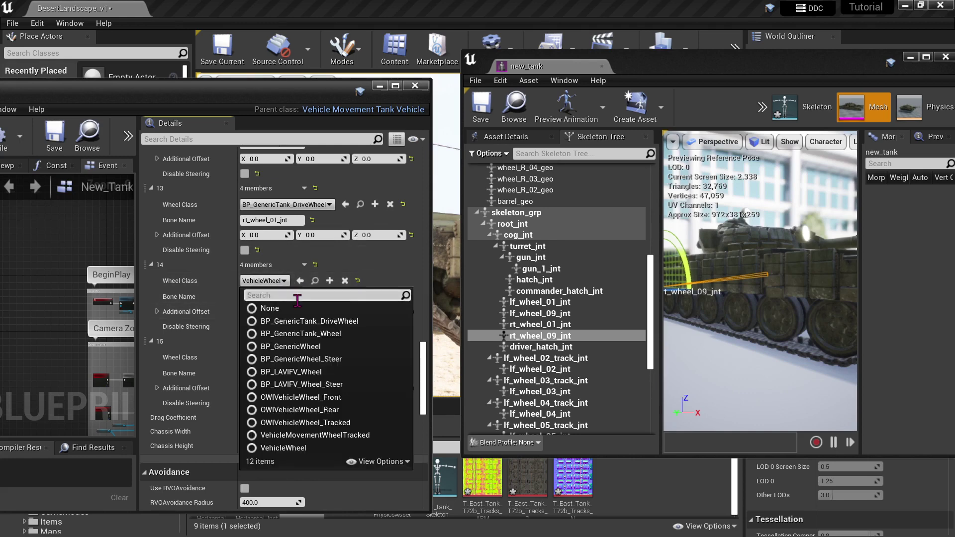
pyautogui.click(304, 322)
pyautogui.click(271, 357)
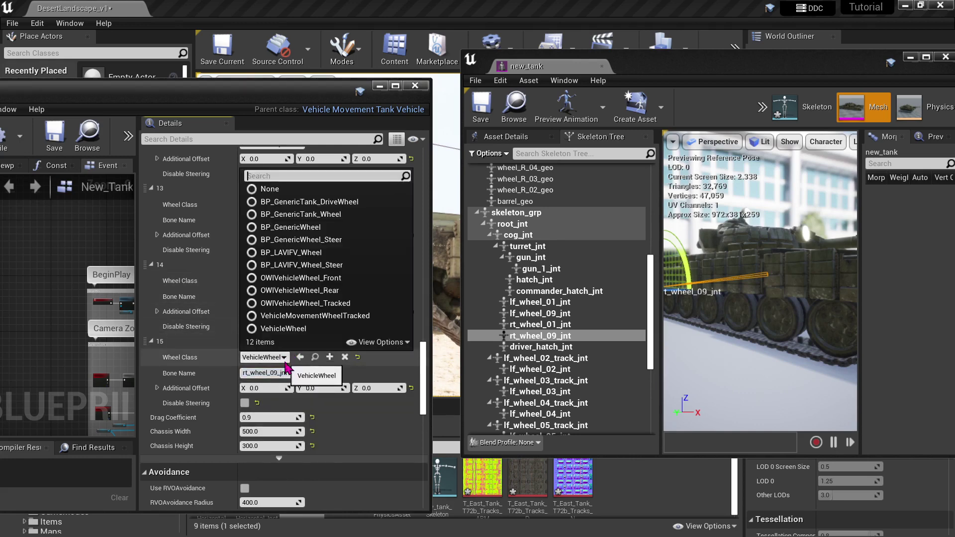
pyautogui.click(303, 202)
pyautogui.click(279, 372)
pyautogui.scroll(-1, 300, 391)
pyautogui.scroll(4, 300, 388)
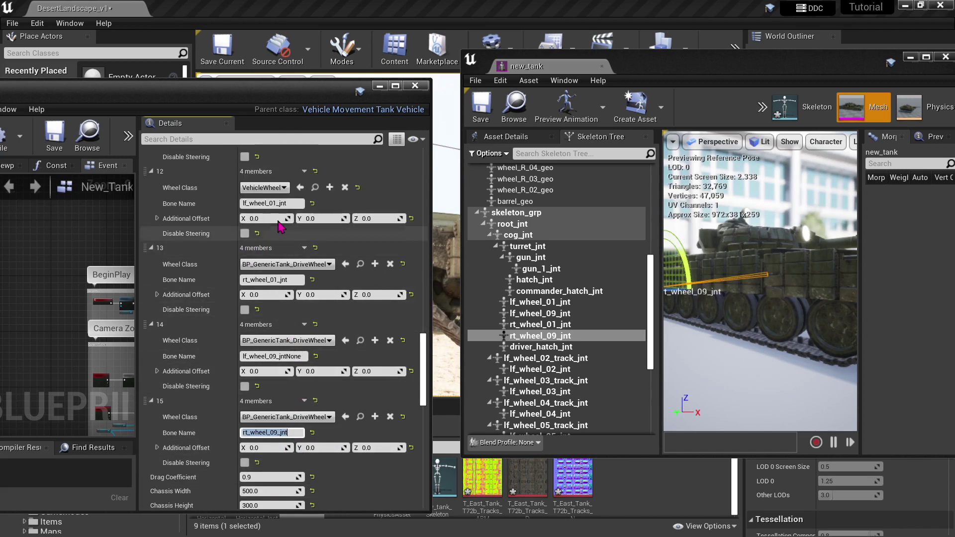
pyautogui.click(284, 188)
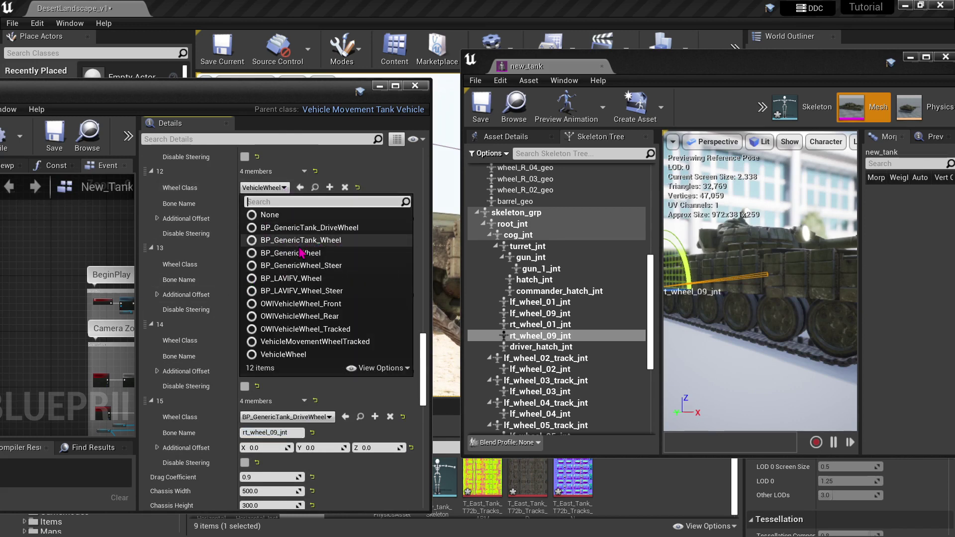
pyautogui.click(309, 227)
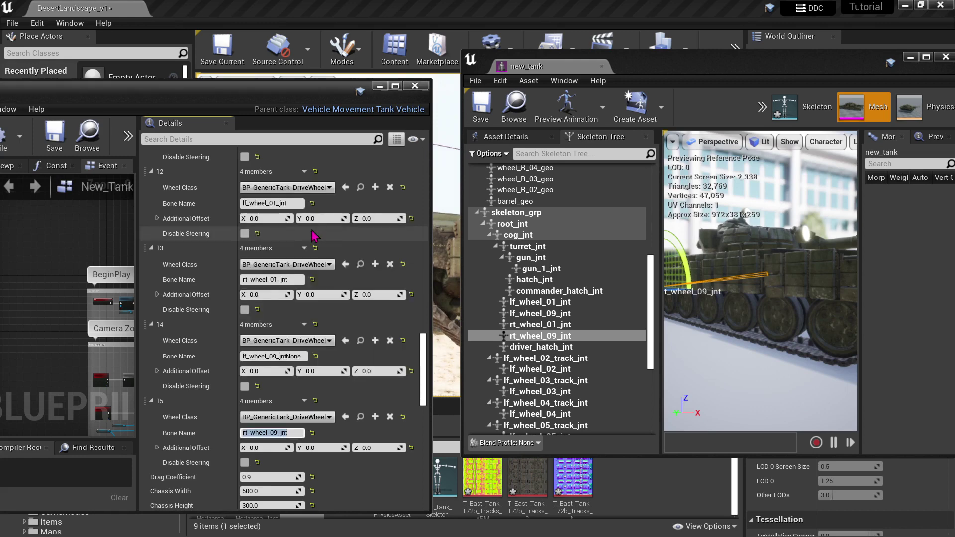
# Move the New_Tank_BP window fully into view, then compile and save the blueprint
pyautogui.moveTo(138, 98); pyautogui.dragTo(352, 78)
pyautogui.click(208, 119)
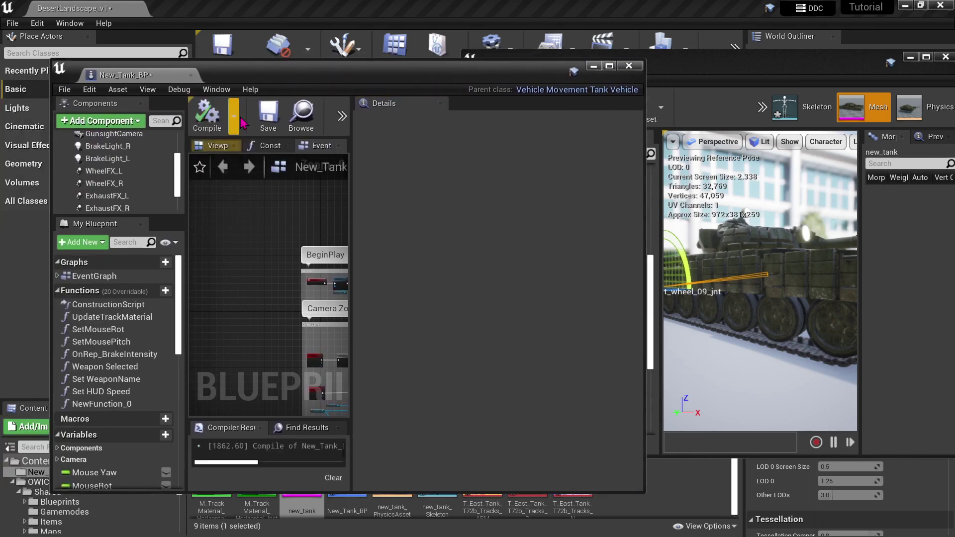
pyautogui.click(267, 121)
# Close the New_Tank_BP blueprint window and the new_tank mesh editor to return to the level
pyautogui.click(634, 65)
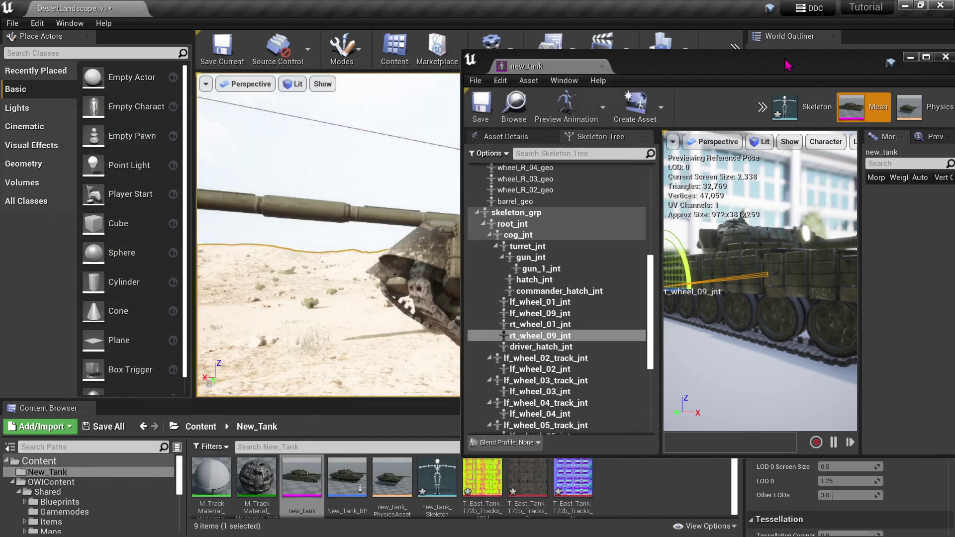
pyautogui.moveTo(787, 65); pyautogui.dragTo(481, 70)
pyautogui.click(647, 64)
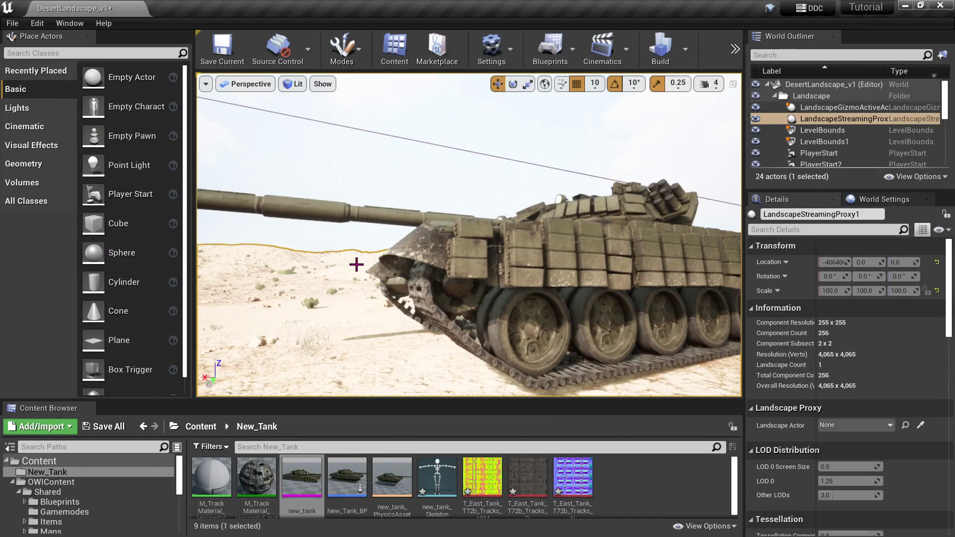
# Play the level in the editor, test-drive the tank across the desert, and end the play session
pyautogui.moveTo(379, 298); pyautogui.dragTo(428, 319, button='right')
pyautogui.moveTo(588, 243); pyautogui.dragTo(587, 221, button='right')
pyautogui.moveTo(402, 266)
pyautogui.mouseDown(button='right')
pyautogui.moveTo(402, 279)
pyautogui.moveTo(448, 279)
pyautogui.moveTo(402, 266)
pyautogui.mouseUp(button='right')
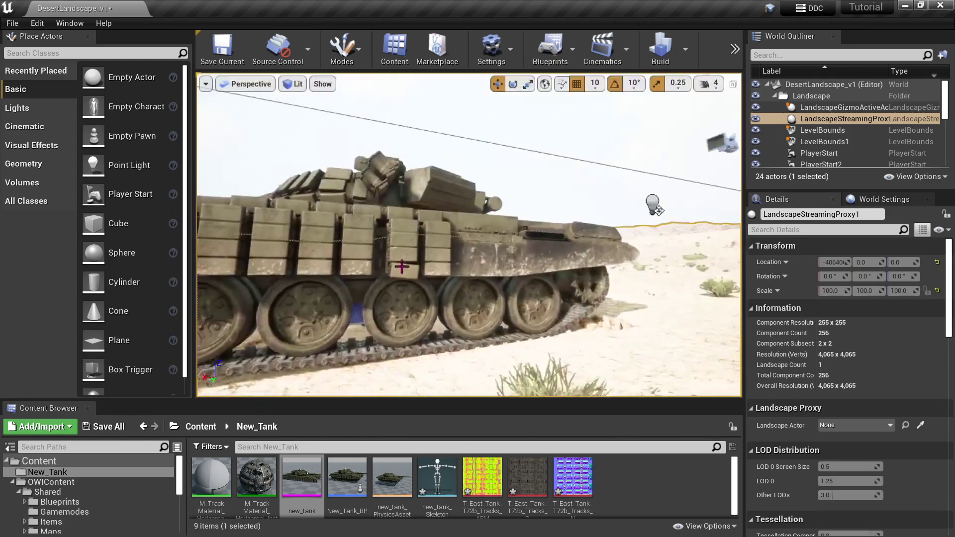
pyautogui.click(732, 54)
pyautogui.click(755, 78)
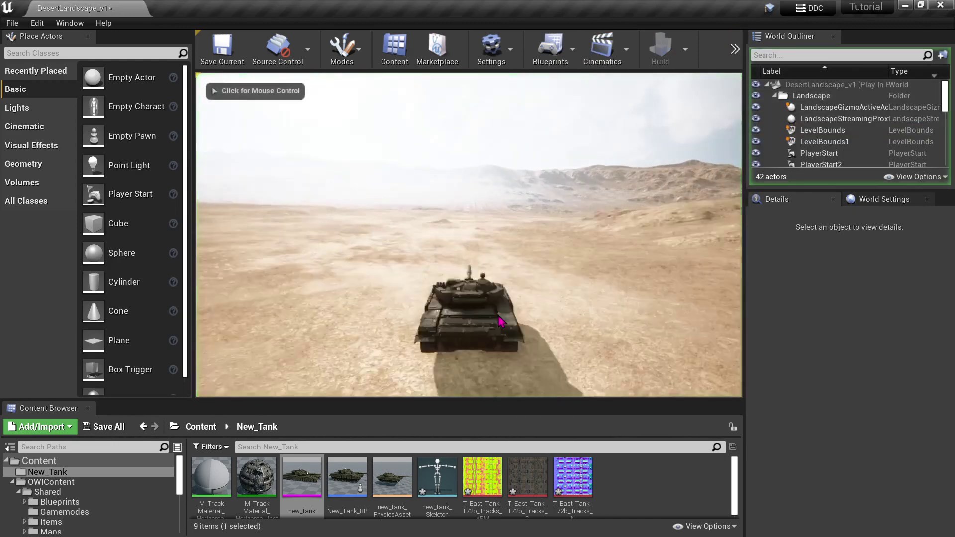
pyautogui.click(500, 317)
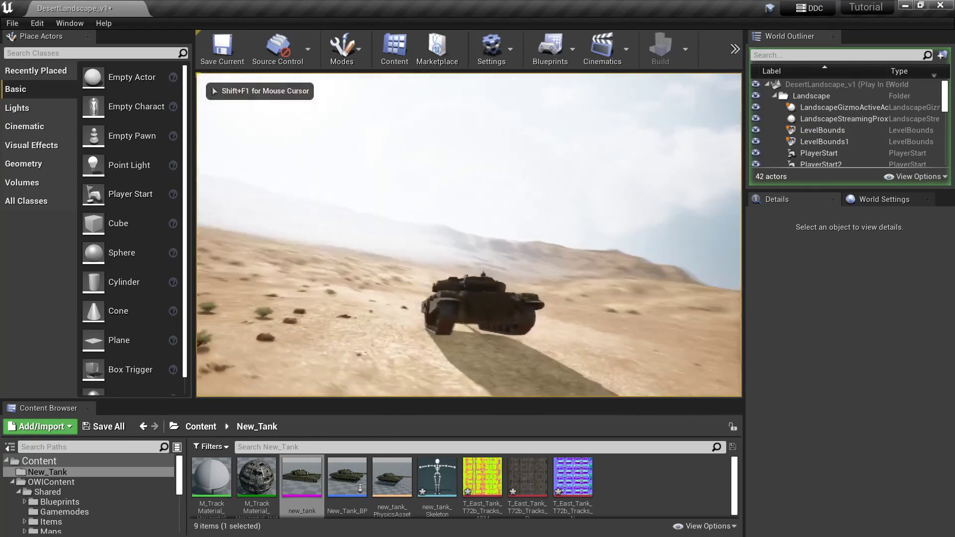
pyautogui.press('w')
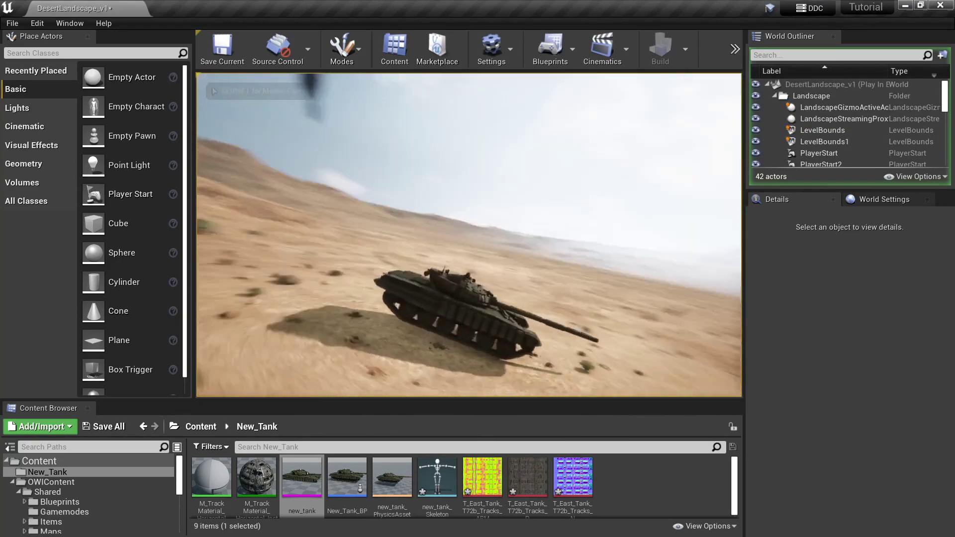
pyautogui.press('w')
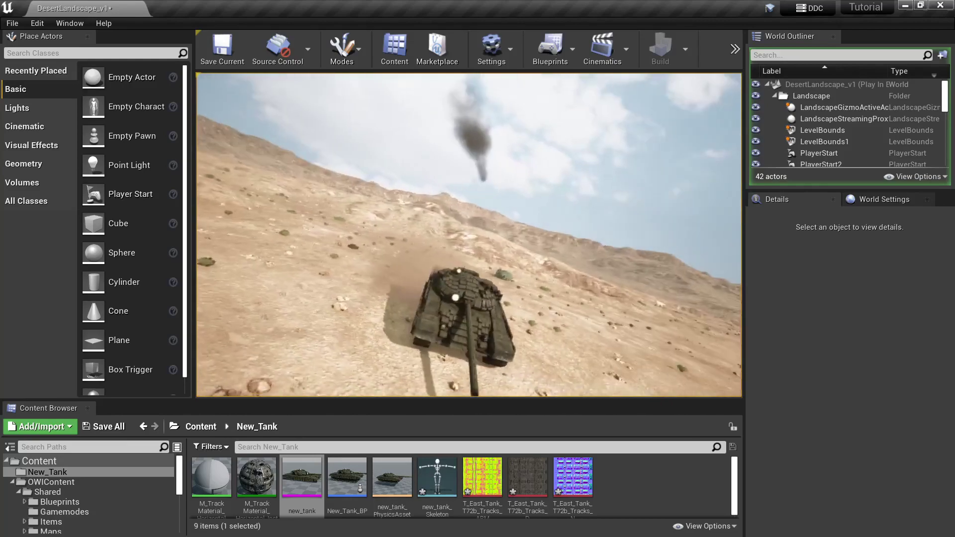
pyautogui.press('w')
pyautogui.press('w')
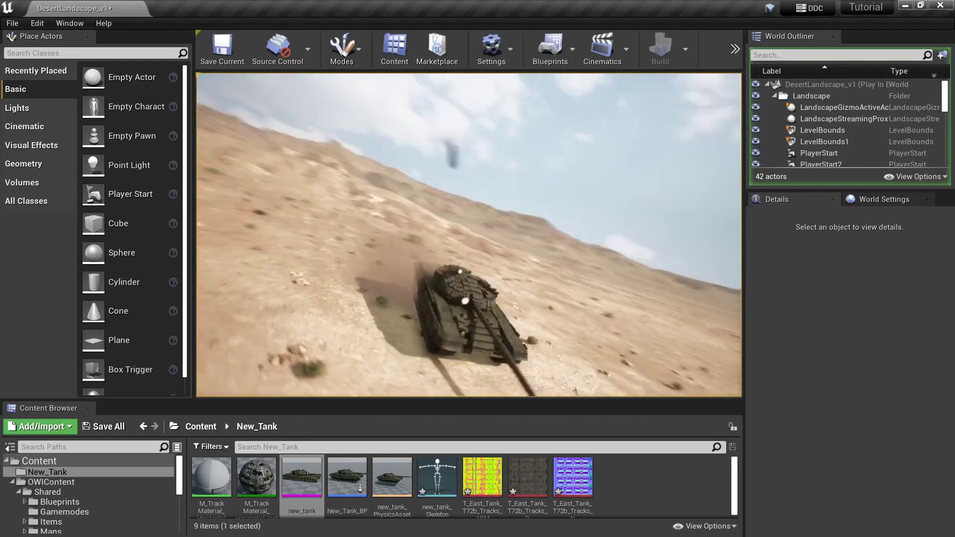
pyautogui.press('Escape')
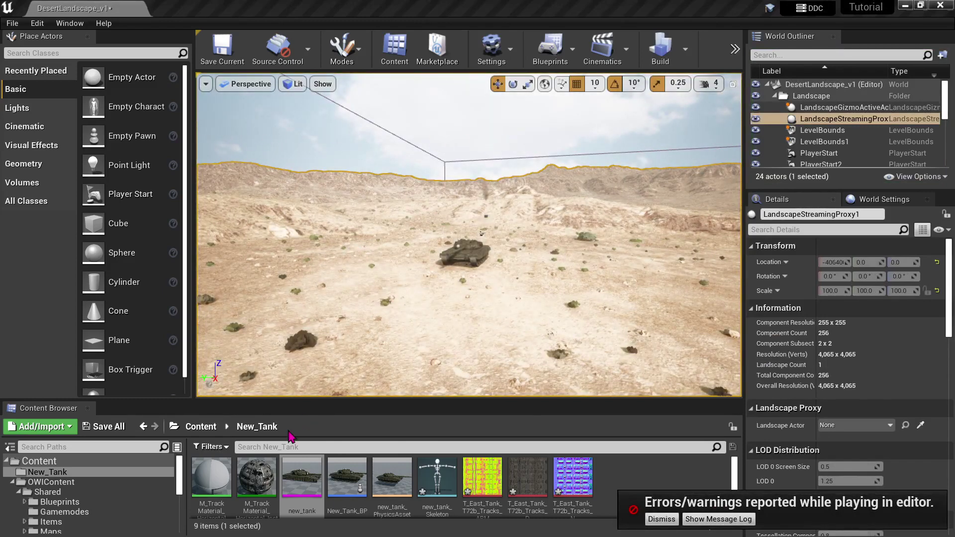
# Reopen the New_Tank_BP blueprint and bring up the last Wheel Setups entries of its Vehicle Movement component
pyautogui.moveTo(307, 479)
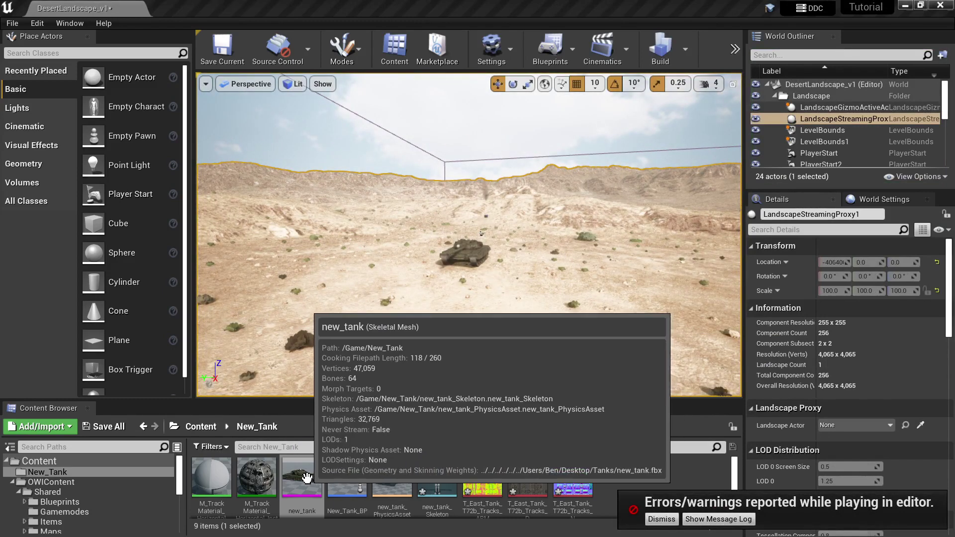
pyautogui.doubleClick(347, 478)
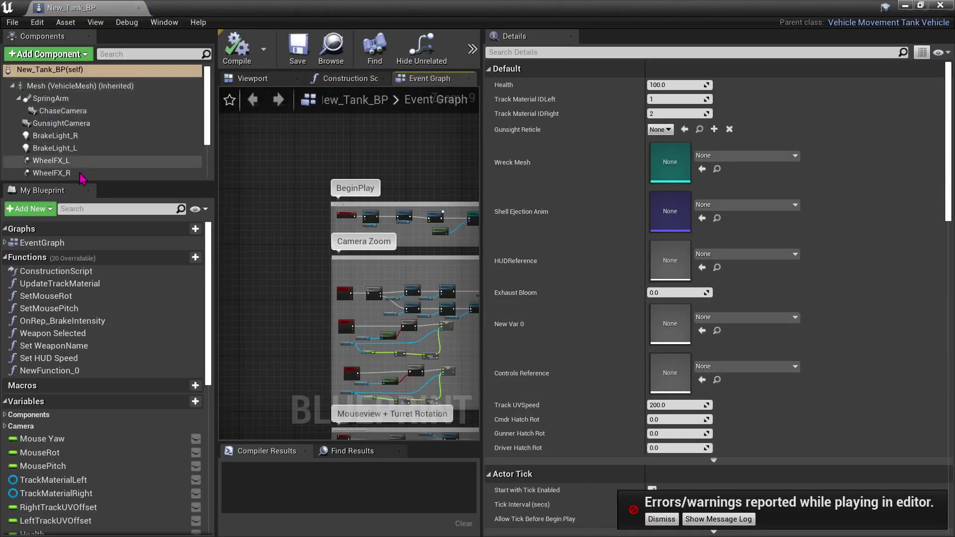
pyautogui.scroll(-3, 82, 169)
pyautogui.click(73, 158)
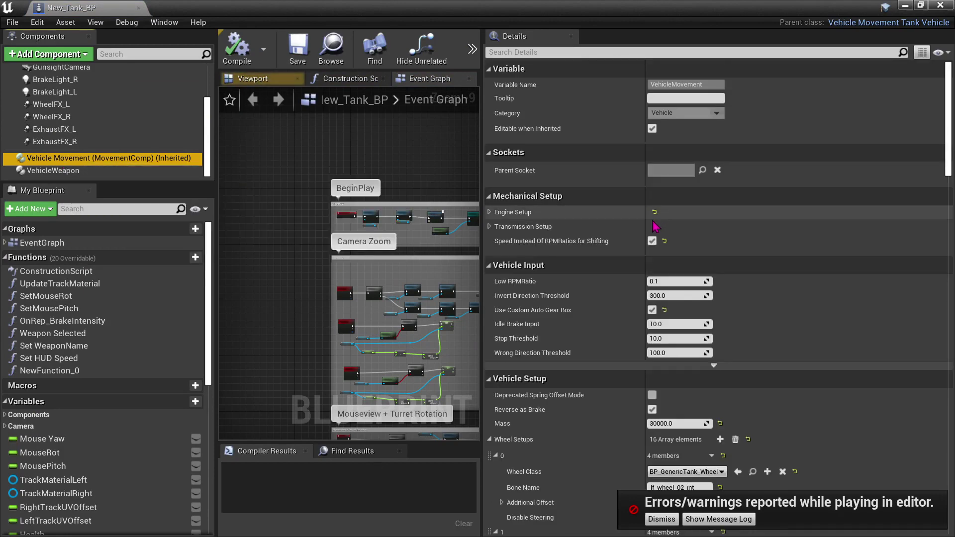
pyautogui.scroll(-5, 696, 350)
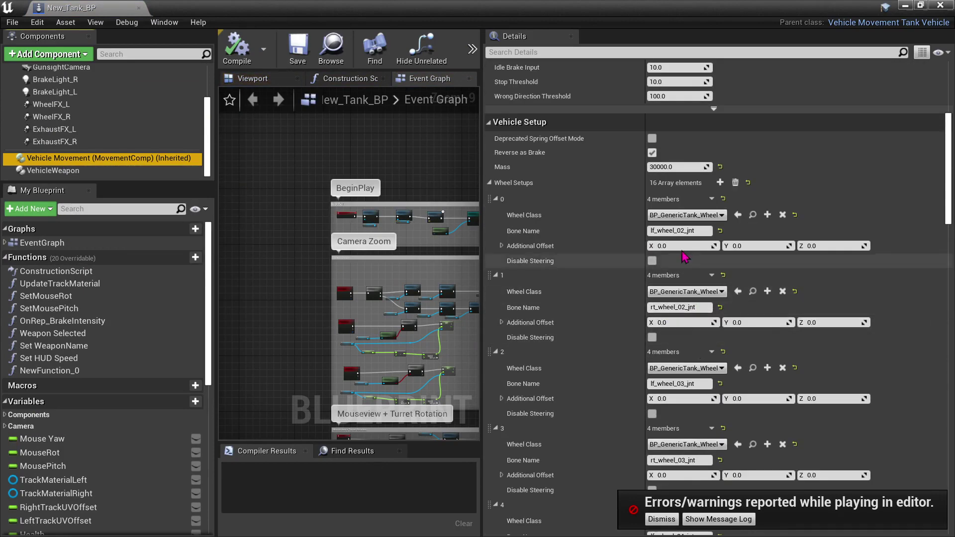
pyautogui.scroll(-2, 702, 244)
pyautogui.moveTo(949, 187); pyautogui.dragTo(945, 421)
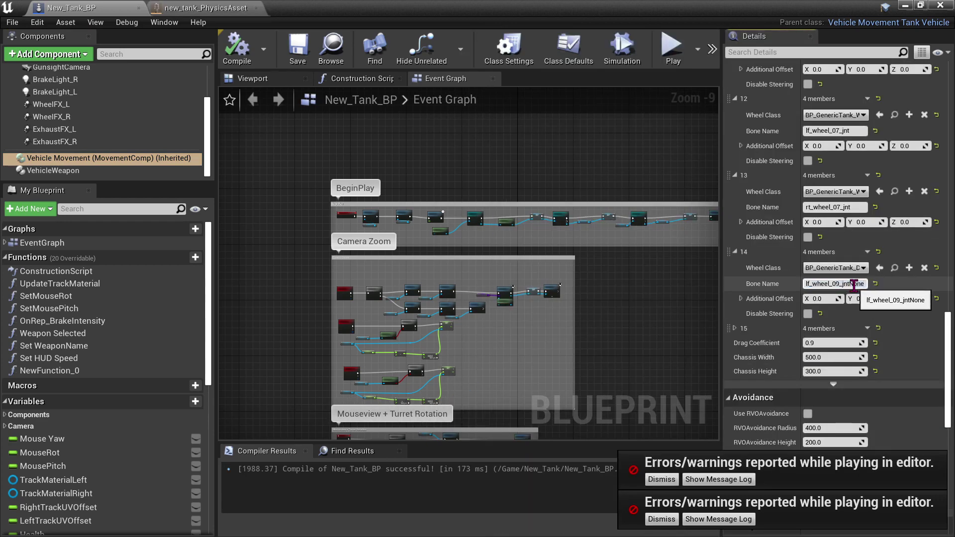
# Correct the Bone Name of Wheel Setups entry 14 to lf_wheel_09_jnt, then compile and save the blueprint and return to the level
pyautogui.press('Delete')
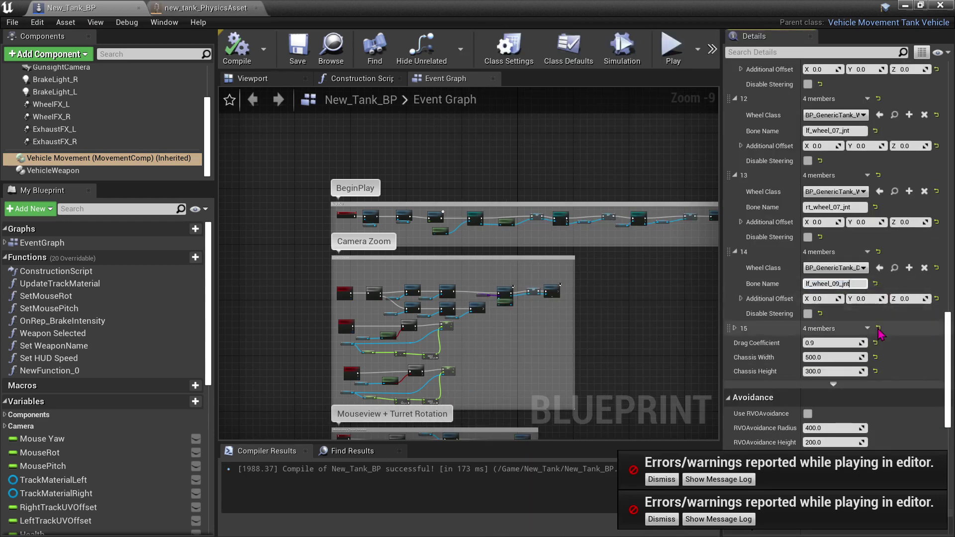
pyautogui.scroll(2, 863, 246)
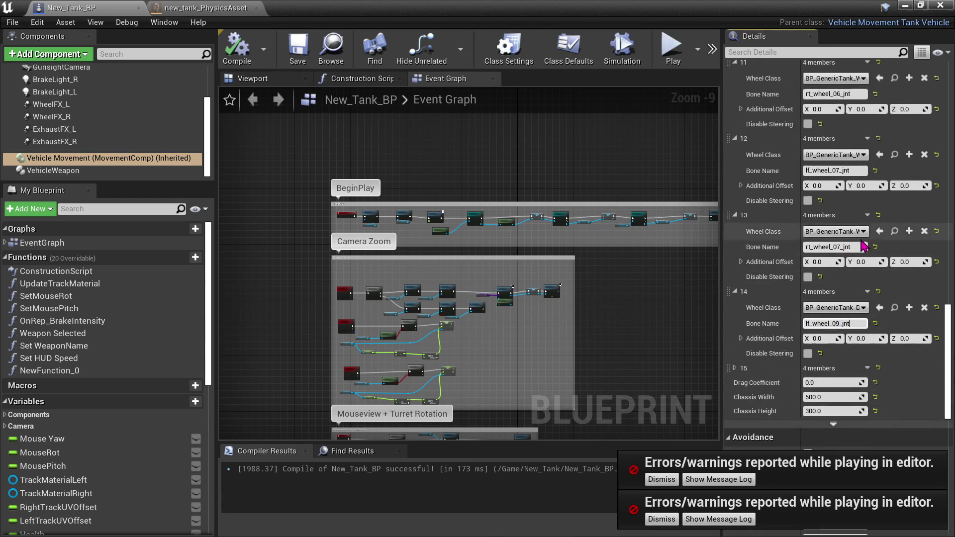
pyautogui.click(245, 63)
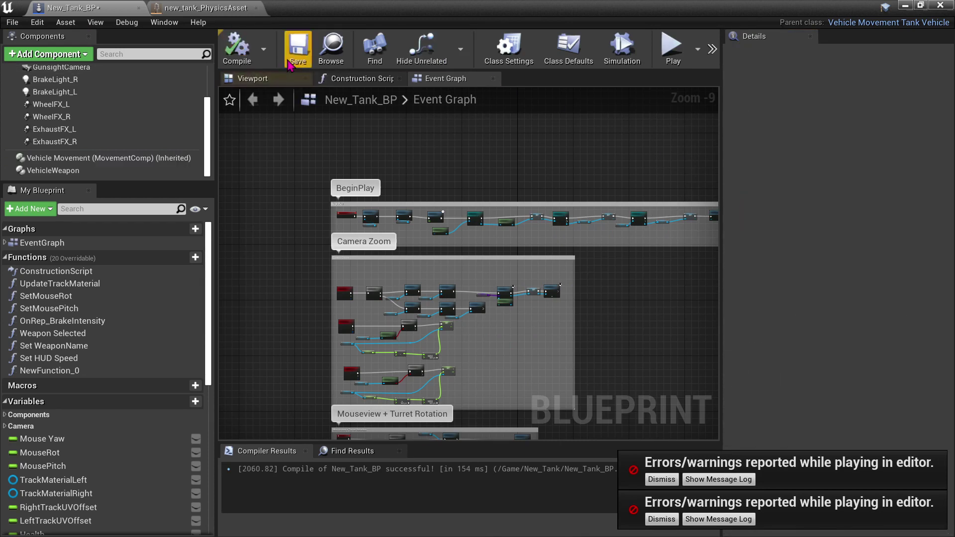
pyautogui.click(298, 49)
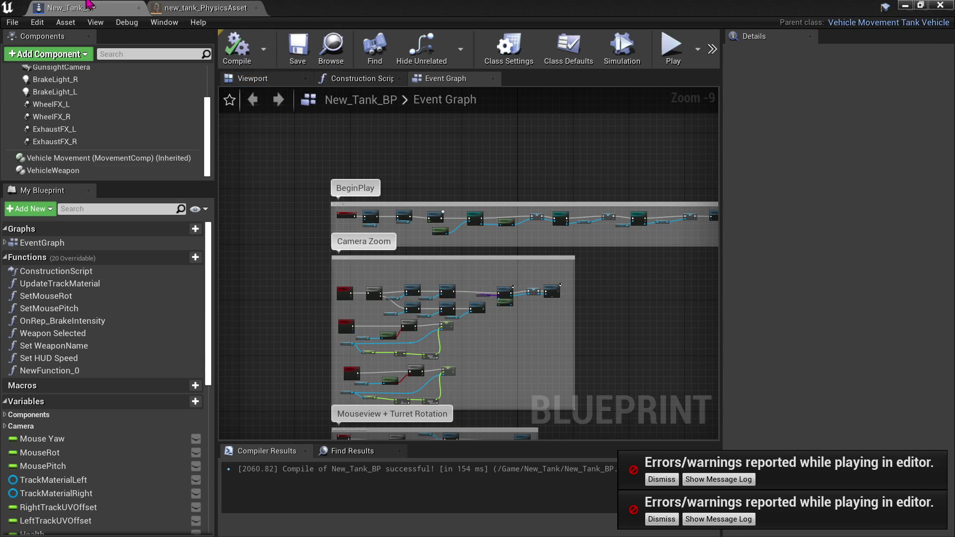
pyautogui.click(905, 6)
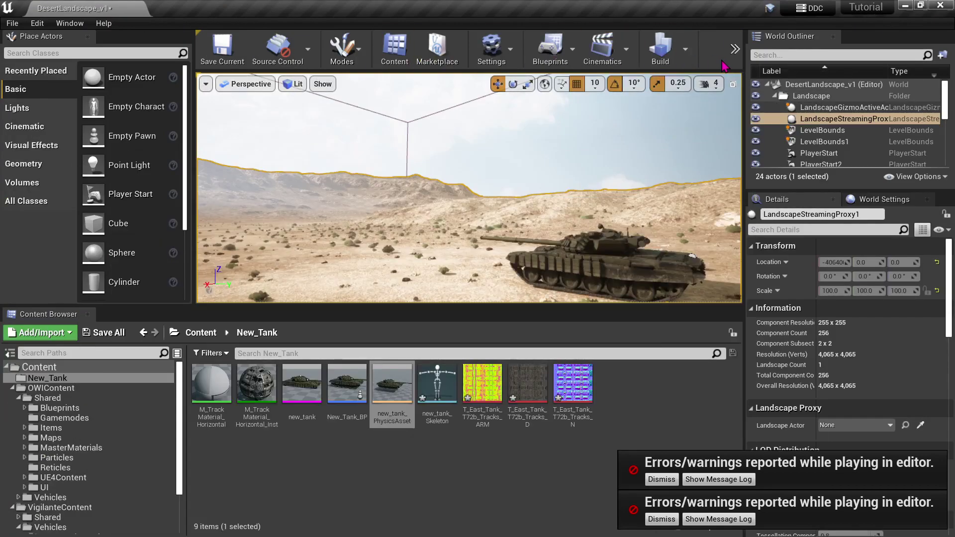
# Play the level in the editor to test the tank with the corrected wheel bone, then end the play session
pyautogui.click(734, 57)
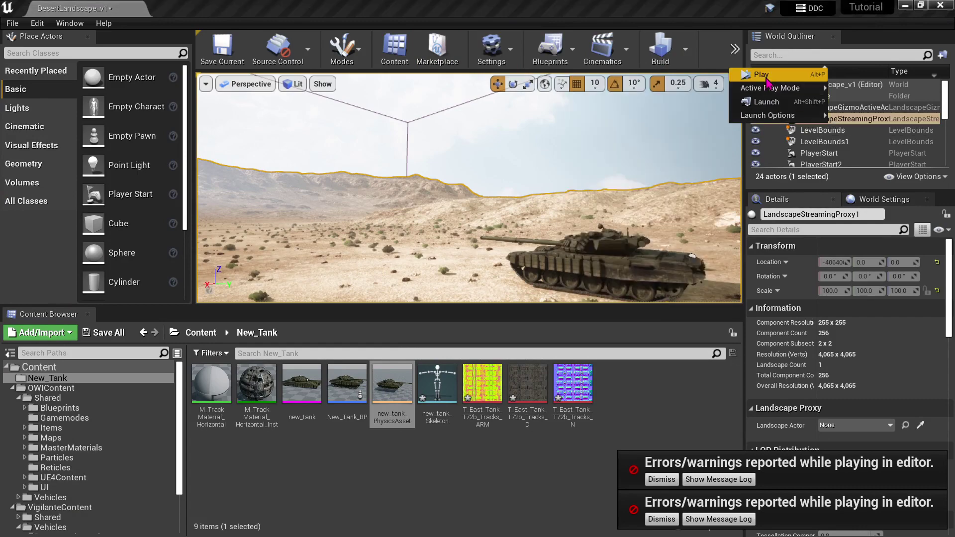
pyautogui.click(765, 77)
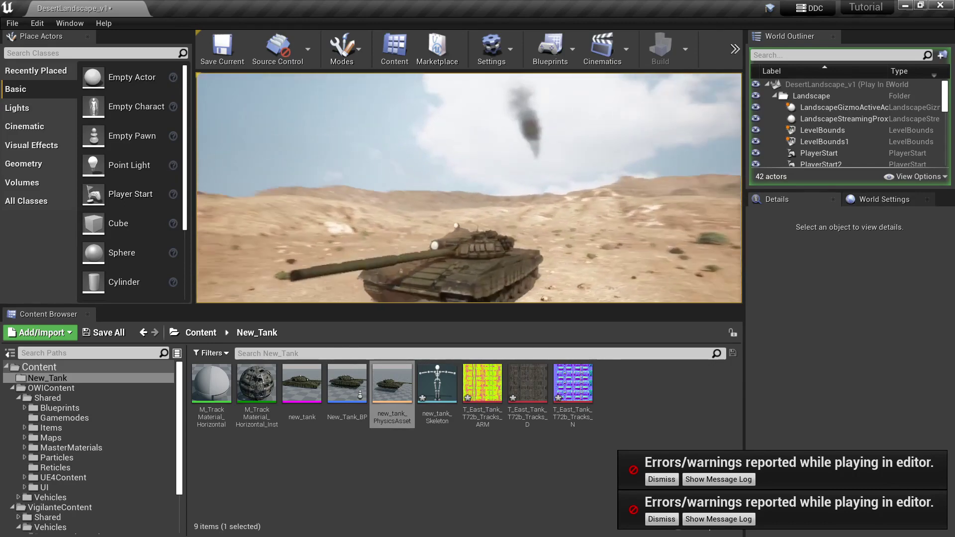
pyautogui.press('Escape')
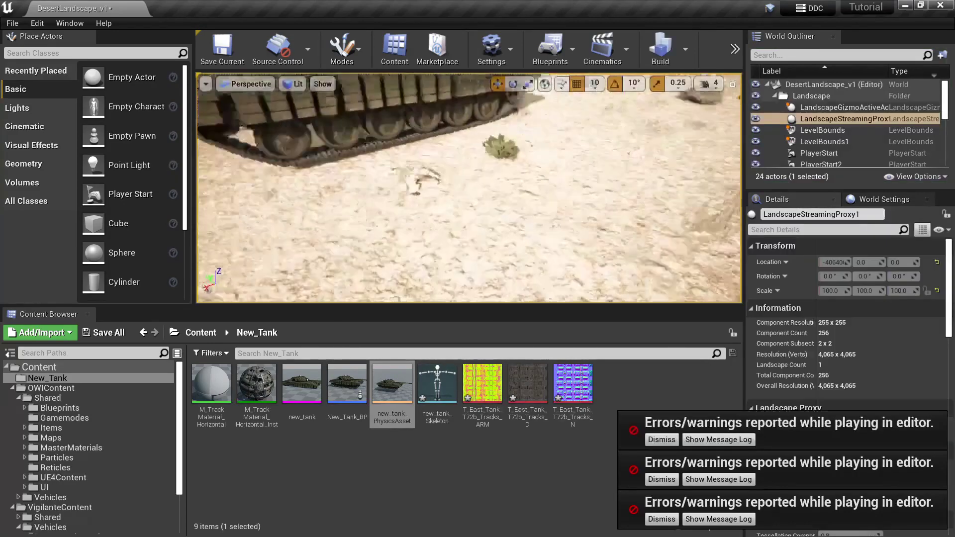
# Inspect the tank's wheels and tracks from the side in the level and dismiss the play-session error notifications
pyautogui.moveTo(721, 141)
pyautogui.mouseDown(button='right')
pyautogui.moveTo(716, 99)
pyautogui.moveTo(734, 119)
pyautogui.moveTo(717, 135)
pyautogui.mouseUp(button='right')
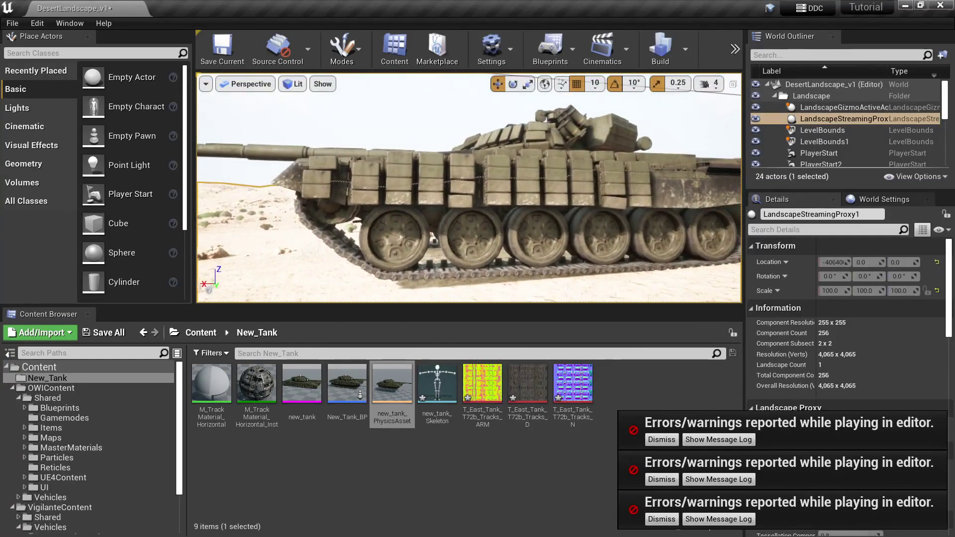
pyautogui.moveTo(569, 268); pyautogui.dragTo(569, 268, button='right')
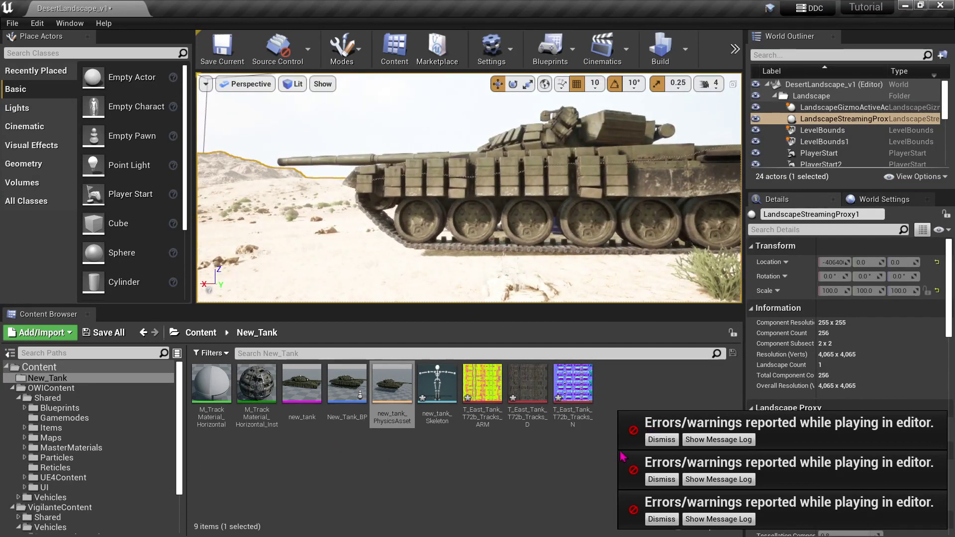
pyautogui.click(662, 439)
pyautogui.click(662, 480)
pyautogui.click(662, 520)
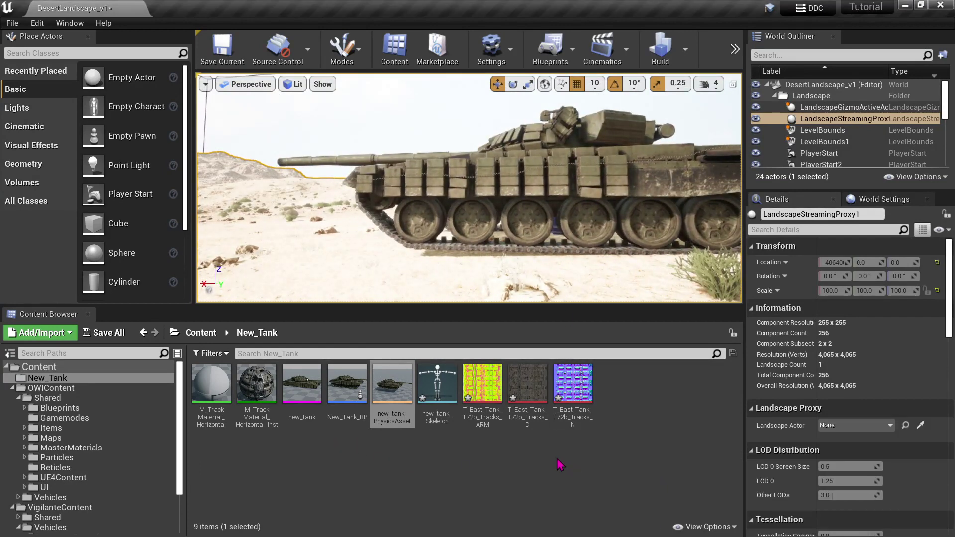
pyautogui.moveTo(469, 188); pyautogui.dragTo(547, 188, button='right')
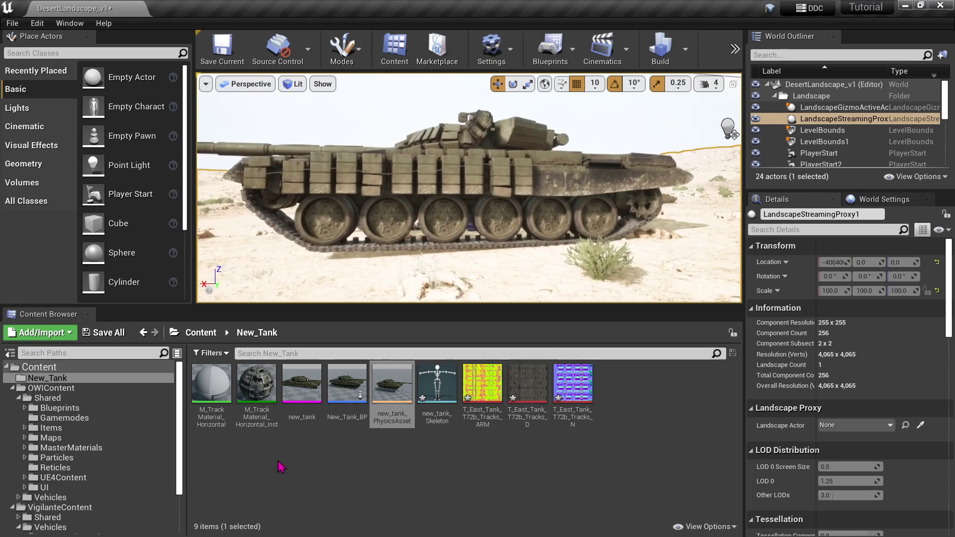
# Create an animation blueprint in the New_Tank folder with parent class VehicleAnimInstance and target skeleton new_tank_Skeleton, and open it
pyautogui.click(57, 337)
pyautogui.moveTo(114, 342)
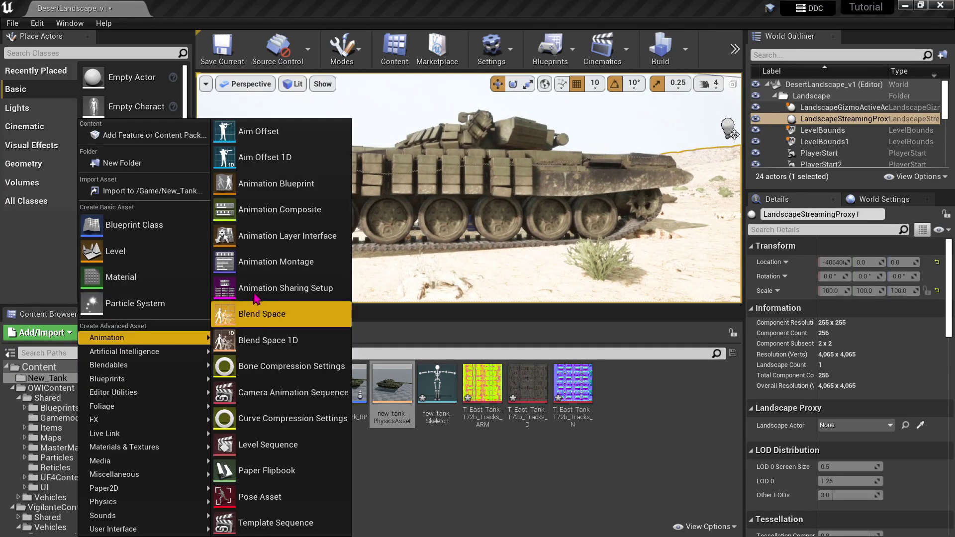
pyautogui.click(286, 184)
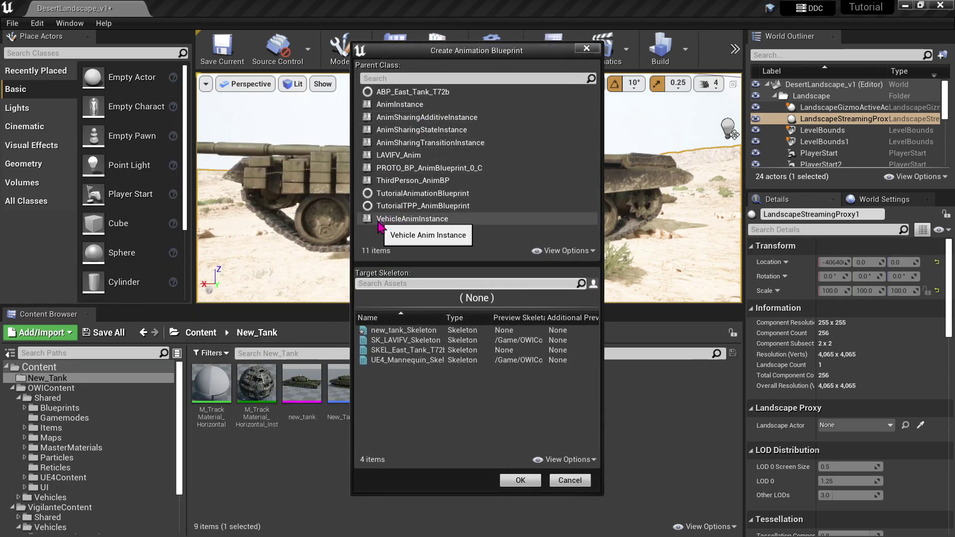
pyautogui.click(396, 223)
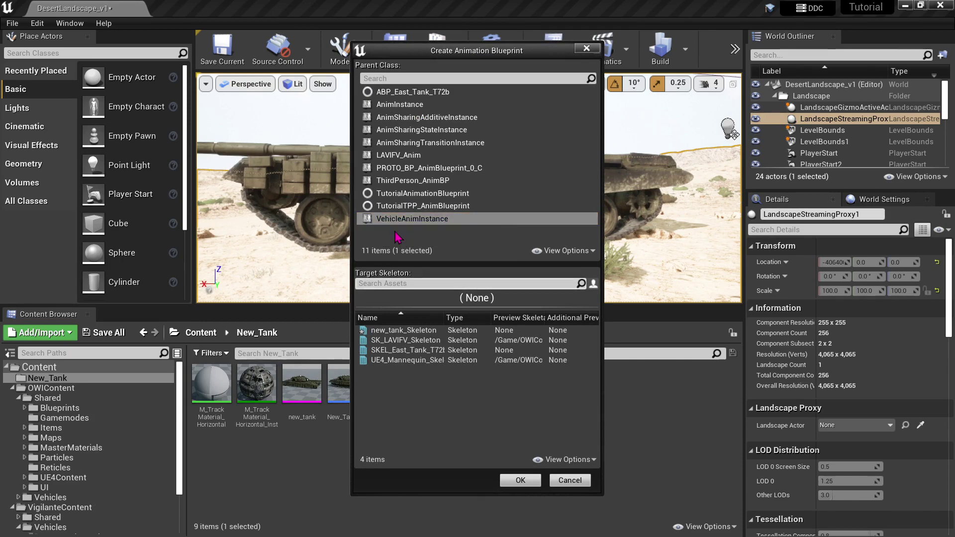
pyautogui.click(383, 330)
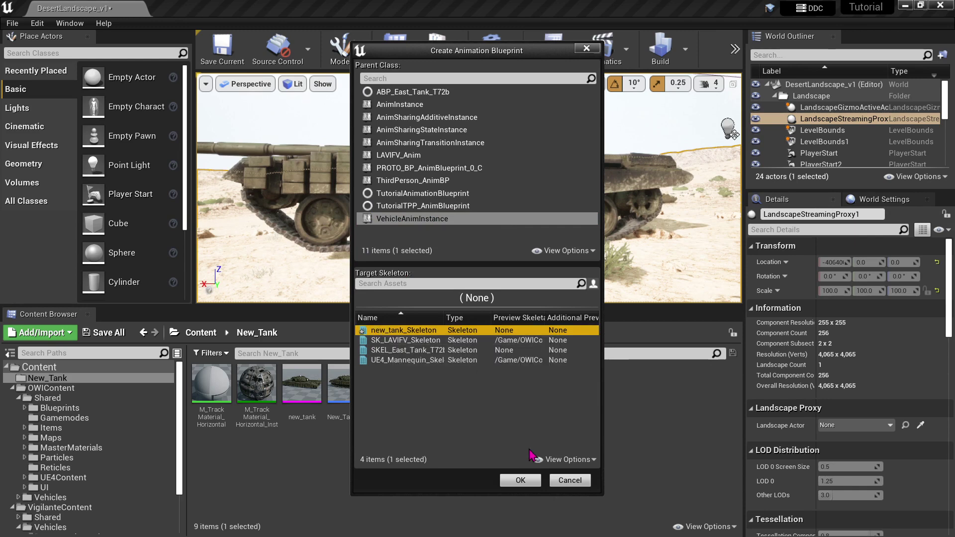
pyautogui.click(531, 484)
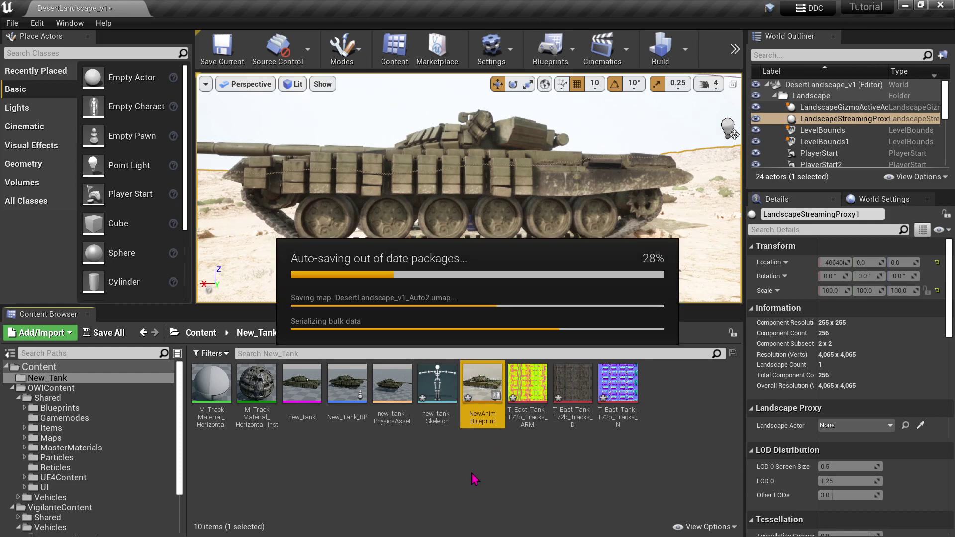
pyautogui.click(483, 393)
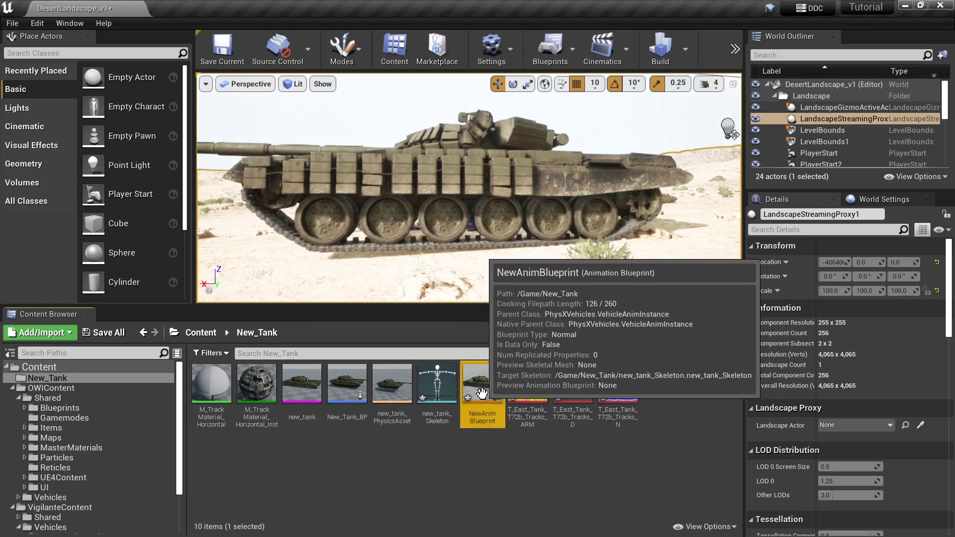
pyautogui.doubleClick(482, 393)
# Add a Mesh Space Ref Pose node to the AnimGraph, well before the Output Pose node
pyautogui.scroll(-6, 423, 299)
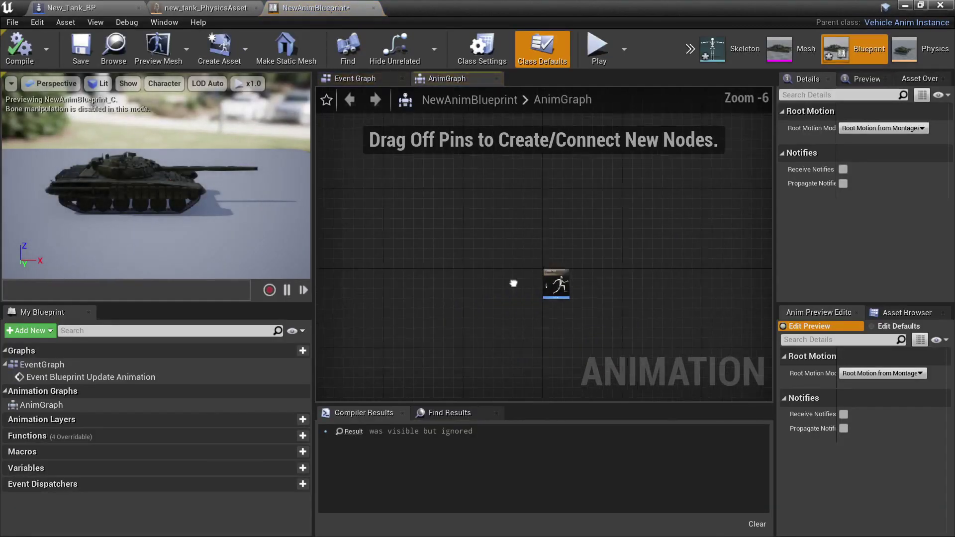
pyautogui.scroll(4, 551, 277)
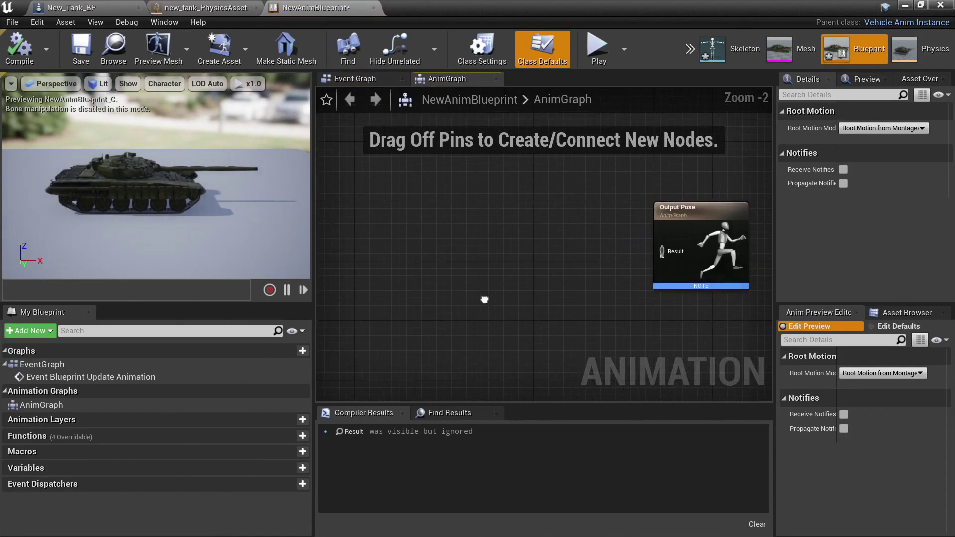
pyautogui.scroll(-3, 463, 299)
pyautogui.rightClick(403, 251)
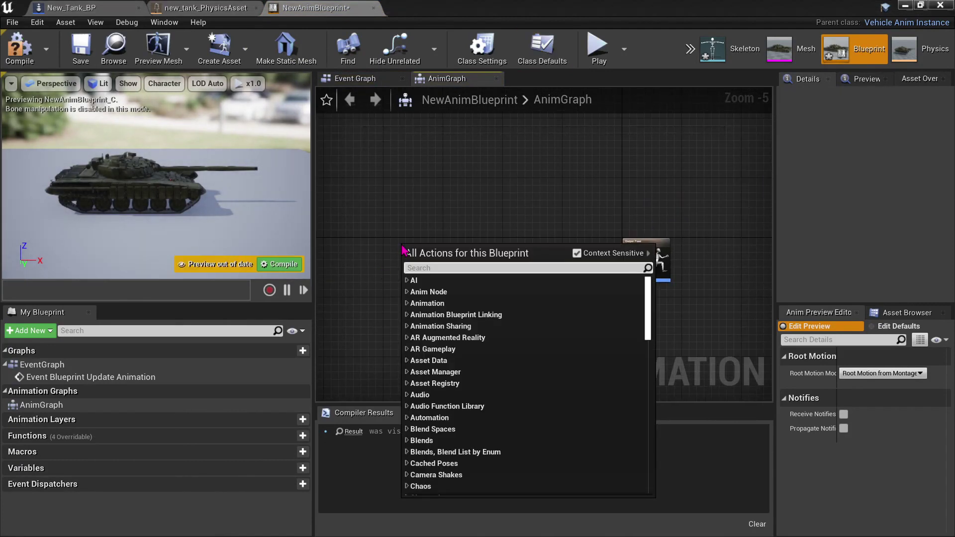
pyautogui.write('mesh')
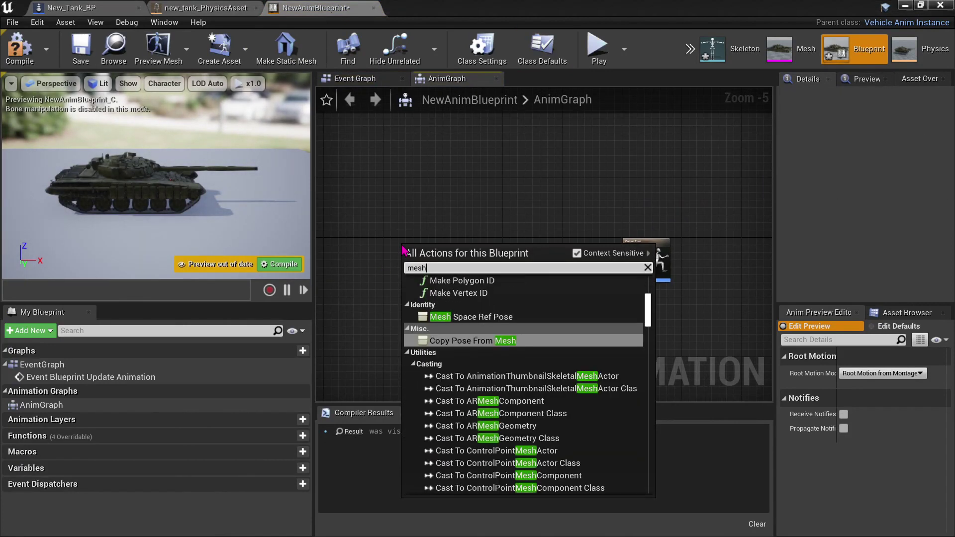
pyautogui.click(472, 317)
# Add a Wheel Handler for WheeledVehicle node fed by the Mesh Space Ref Pose node's component pose
pyautogui.scroll(2, 438, 270)
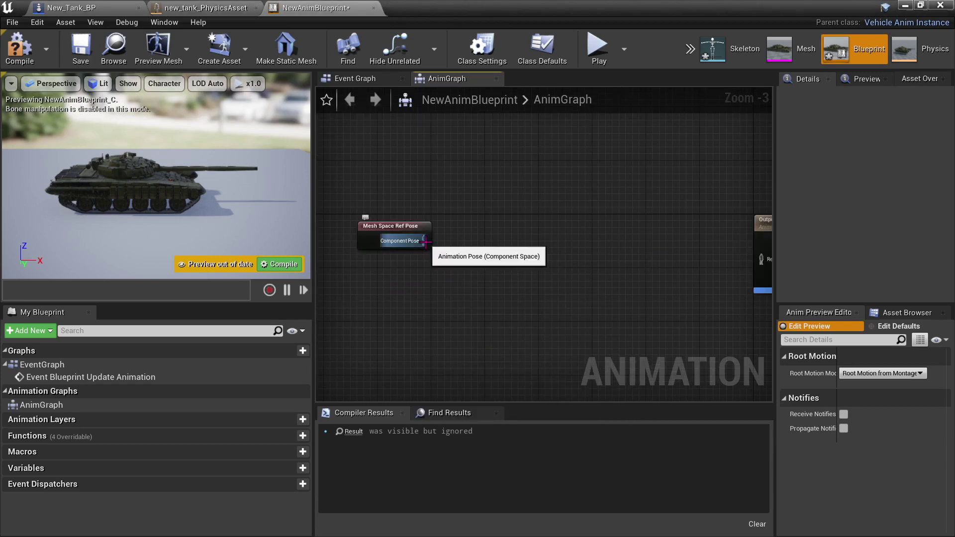
pyautogui.moveTo(489, 208); pyautogui.dragTo(490, 209)
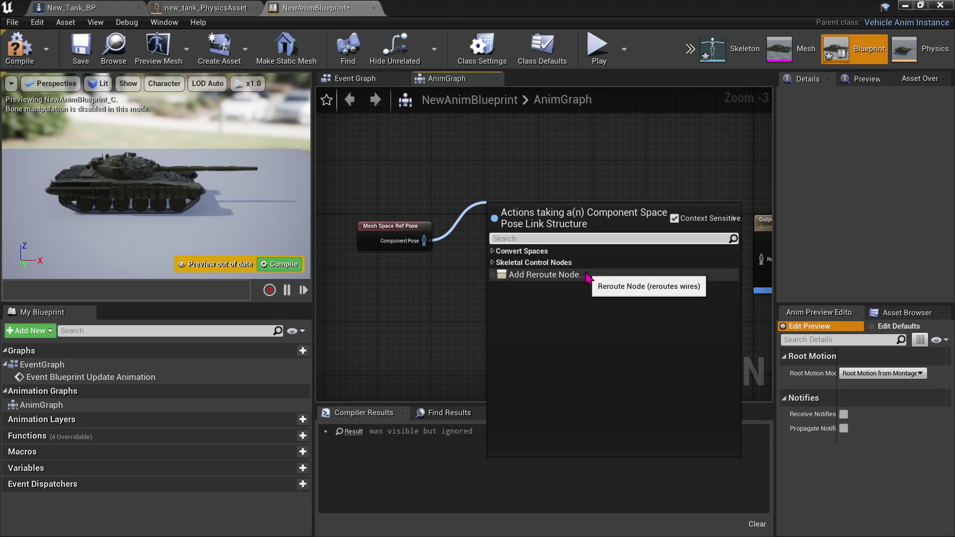
pyautogui.write('han')
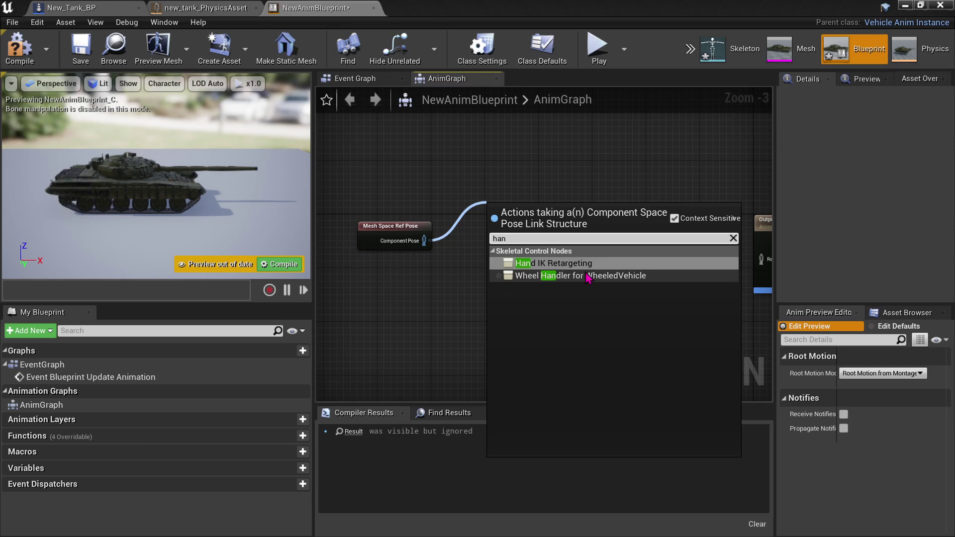
pyautogui.click(588, 276)
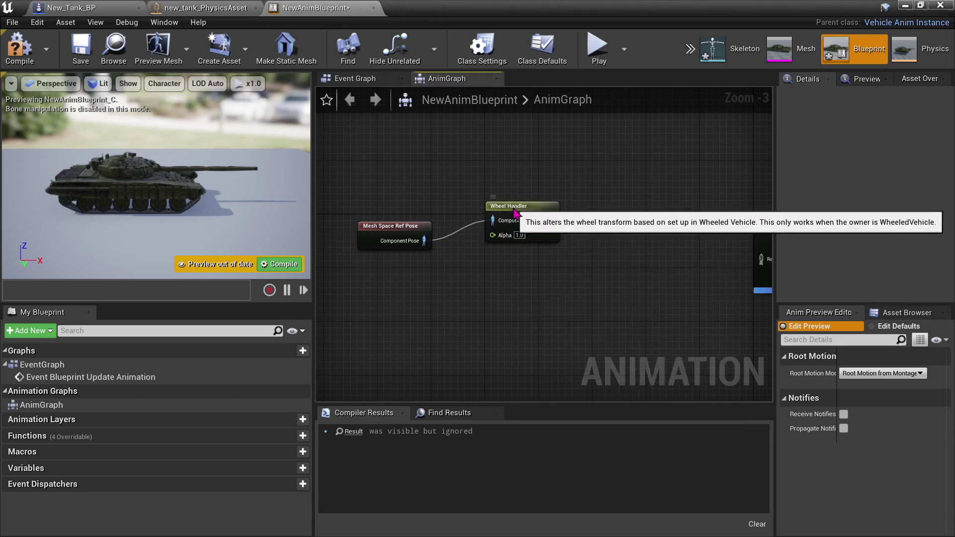
# Move the Output Pose node farther from the Wheel Handler and level with it to make room for more nodes
pyautogui.click(517, 206)
pyautogui.scroll(-1, 509, 252)
pyautogui.moveTo(599, 260); pyautogui.dragTo(617, 231, button='right')
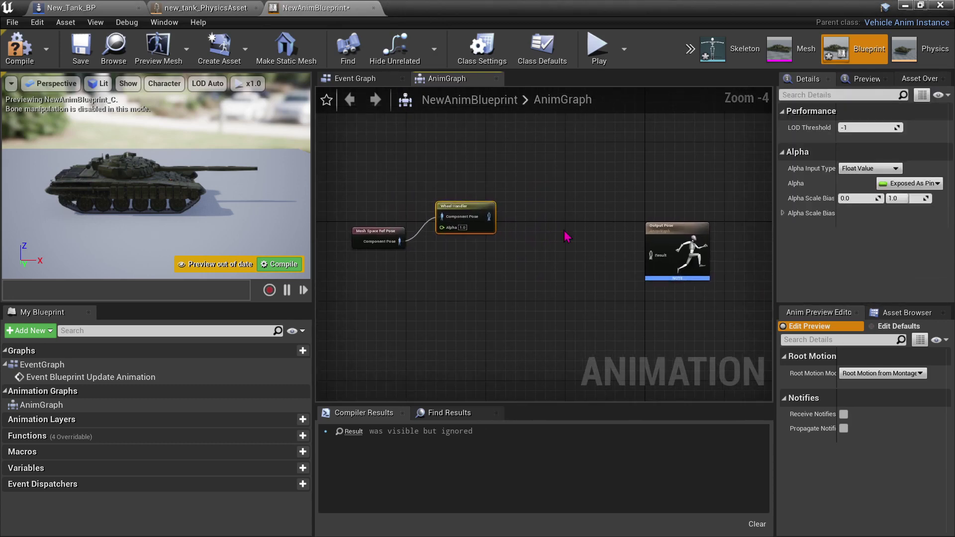
pyautogui.moveTo(674, 238); pyautogui.dragTo(703, 207)
pyautogui.moveTo(615, 285); pyautogui.dragTo(590, 306, button='right')
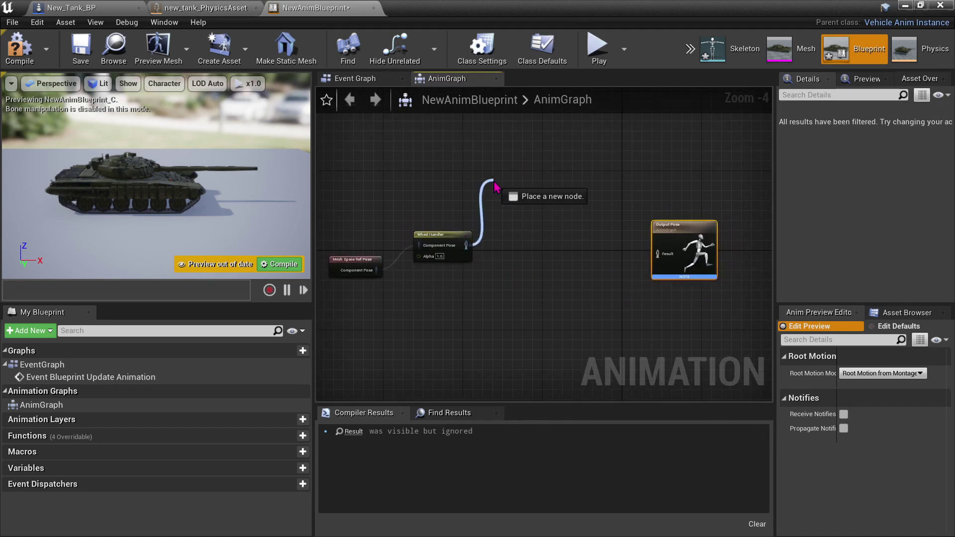
# Add a Bone Driven Controller node fed by the Wheel Handler's component pose and place it slightly above the Wheel Handler
pyautogui.moveTo(494, 187); pyautogui.dragTo(495, 187)
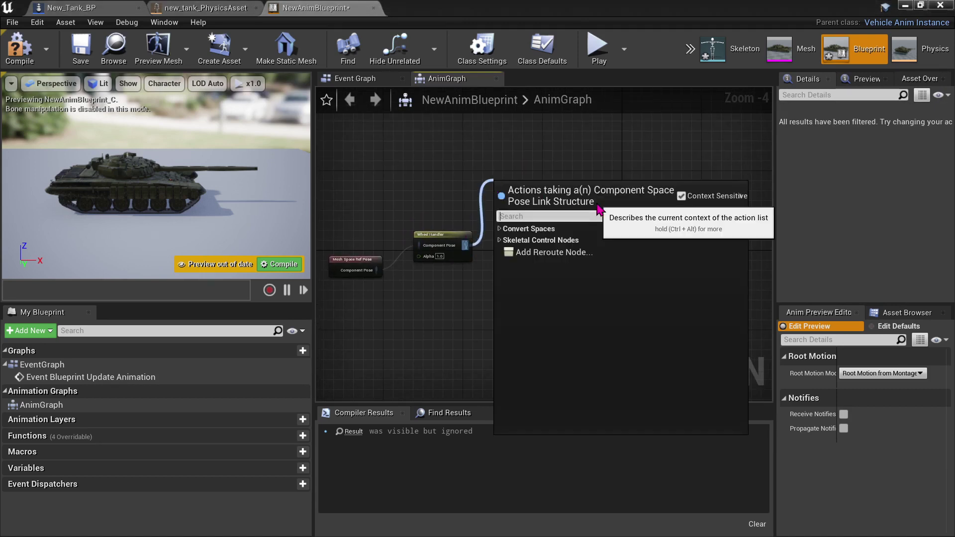
pyautogui.write('bone')
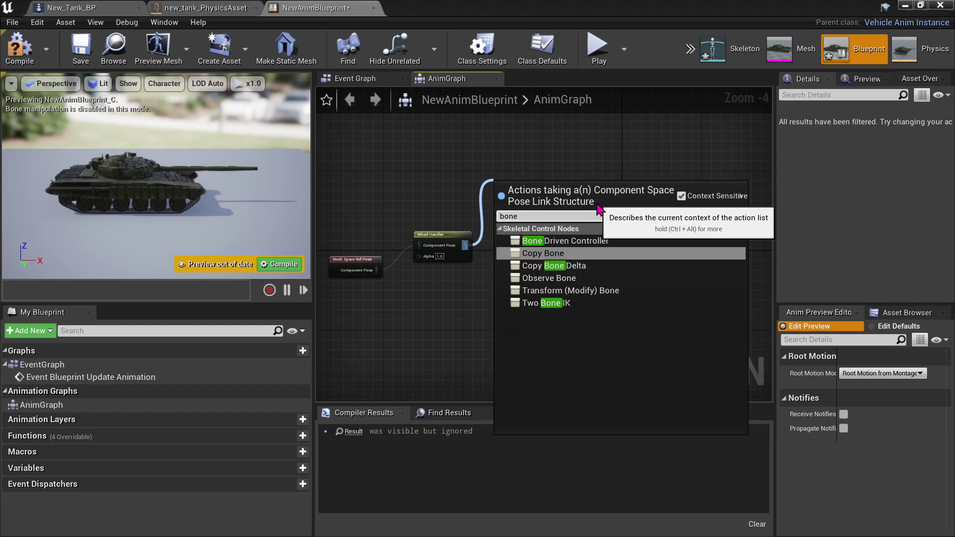
pyautogui.click(591, 243)
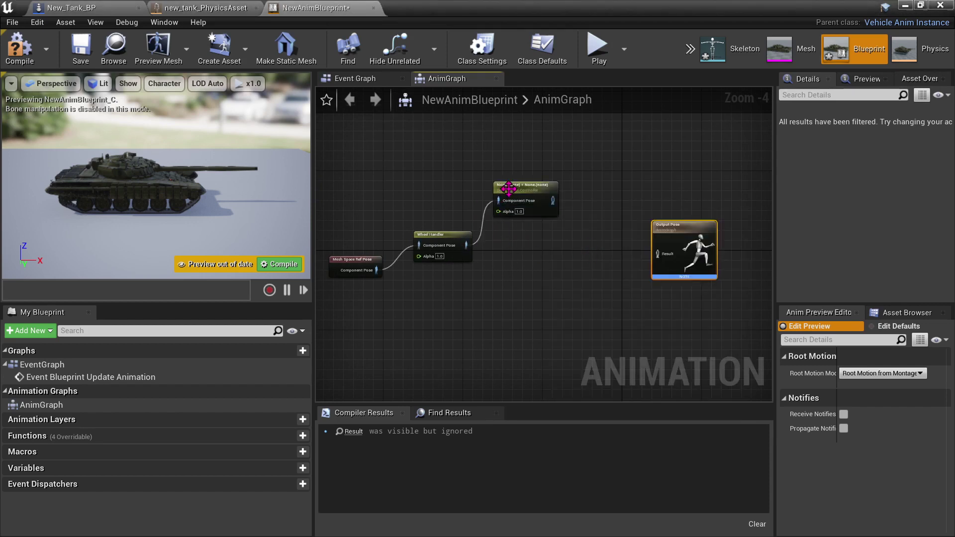
pyautogui.scroll(4, 509, 188)
pyautogui.click(558, 219)
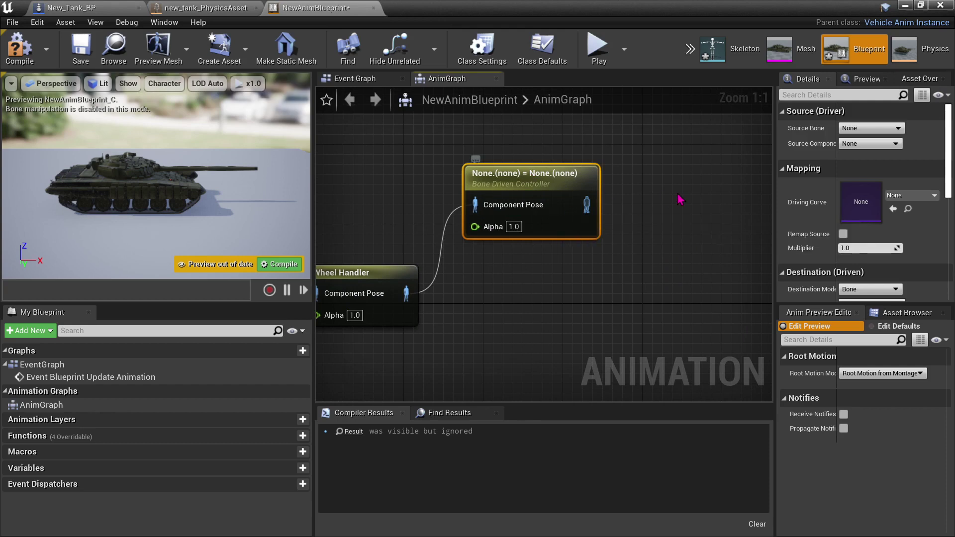
pyautogui.click(863, 131)
pyautogui.click(864, 133)
pyautogui.moveTo(475, 160); pyautogui.dragTo(465, 150)
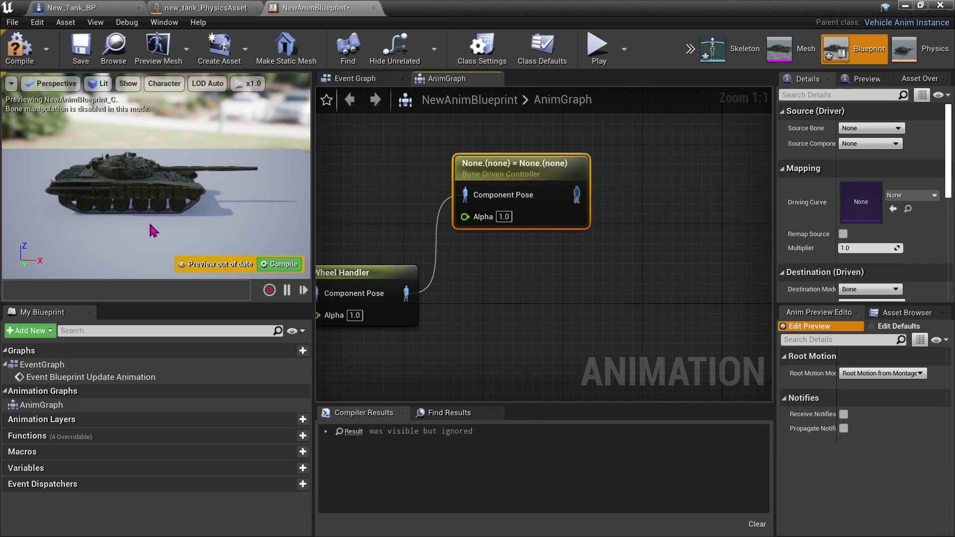
# Set the Bone Driven Controller's source bone to lf_wheel_02_jnt and its source component to Translation Z
pyautogui.moveTo(155, 176)
pyautogui.mouseDown(button='right')
pyautogui.moveTo(156, 209)
pyautogui.moveTo(156, 175)
pyautogui.mouseUp(button='right')
pyautogui.moveTo(206, 198); pyautogui.dragTo(206, 197, button='right')
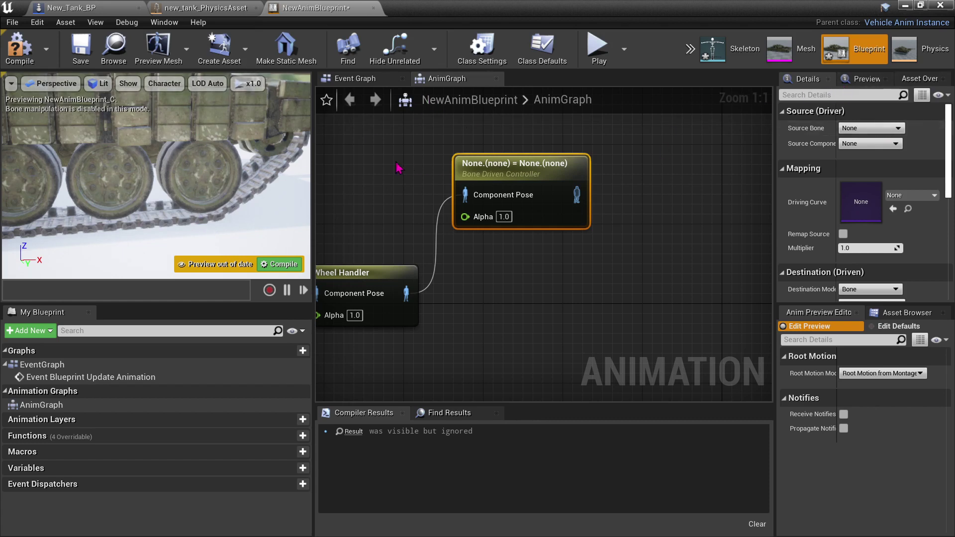
pyautogui.click(848, 128)
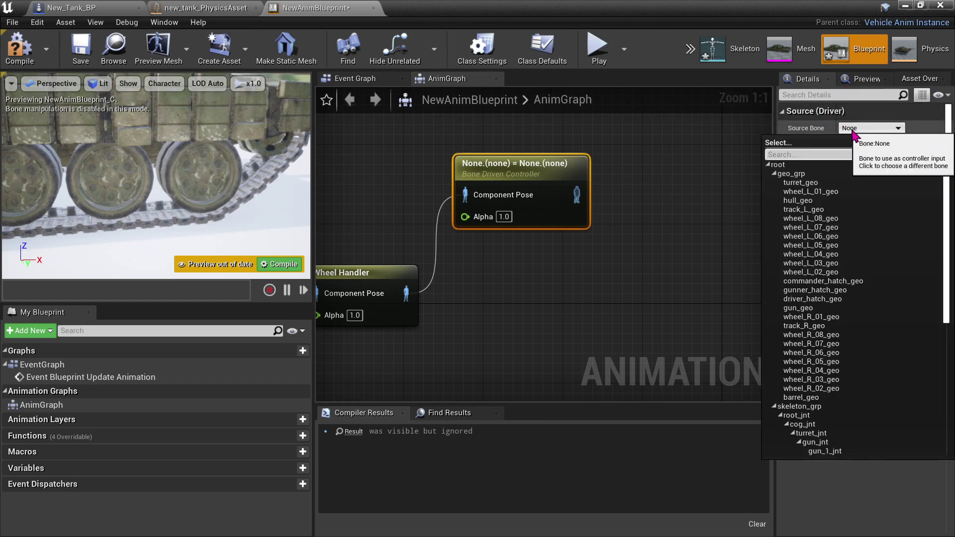
pyautogui.scroll(-3, 796, 379)
pyautogui.scroll(3, 821, 298)
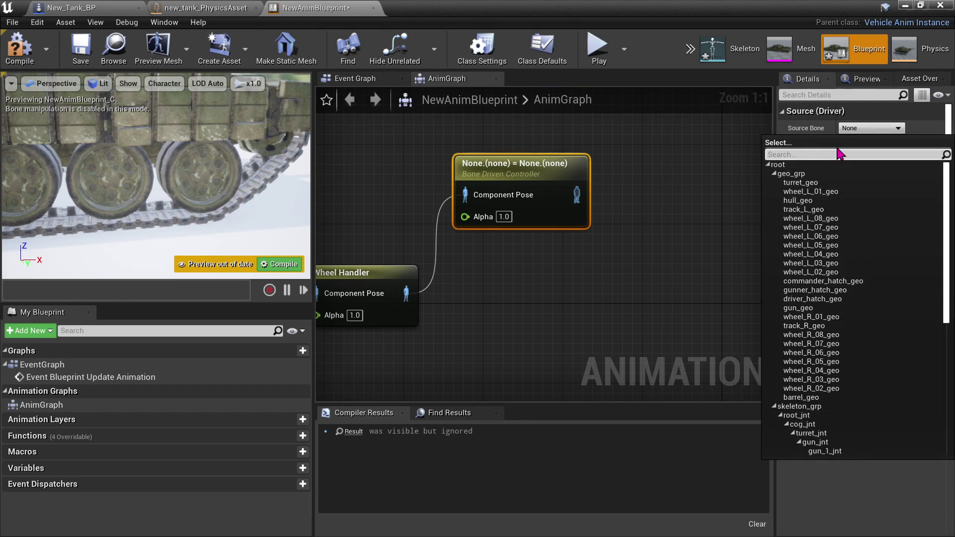
pyautogui.write('lt')
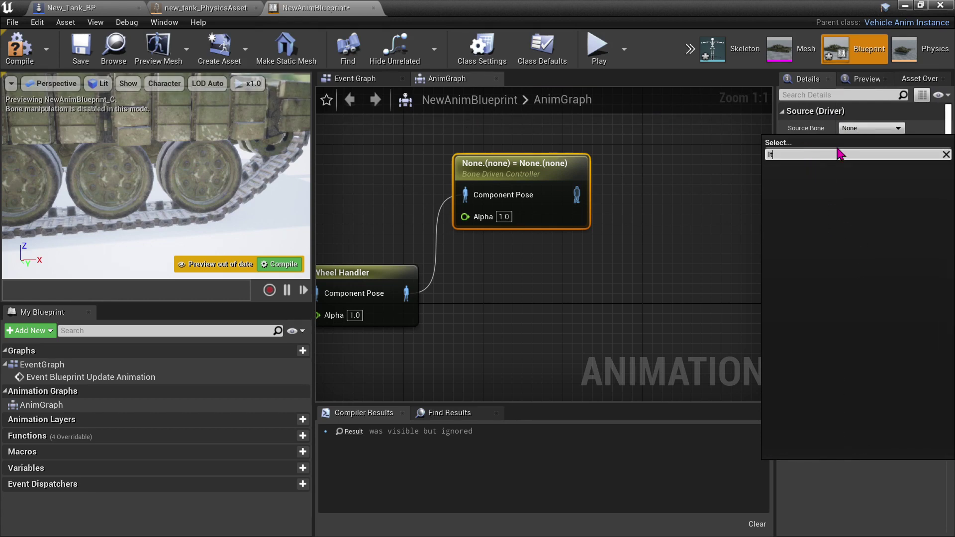
pyautogui.press('BackSpace')
pyautogui.write('f')
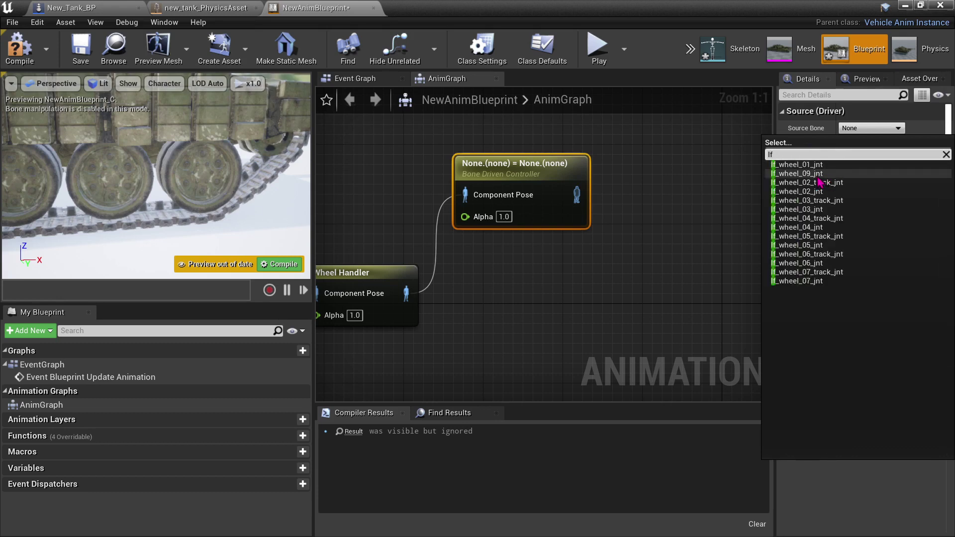
pyautogui.click(824, 194)
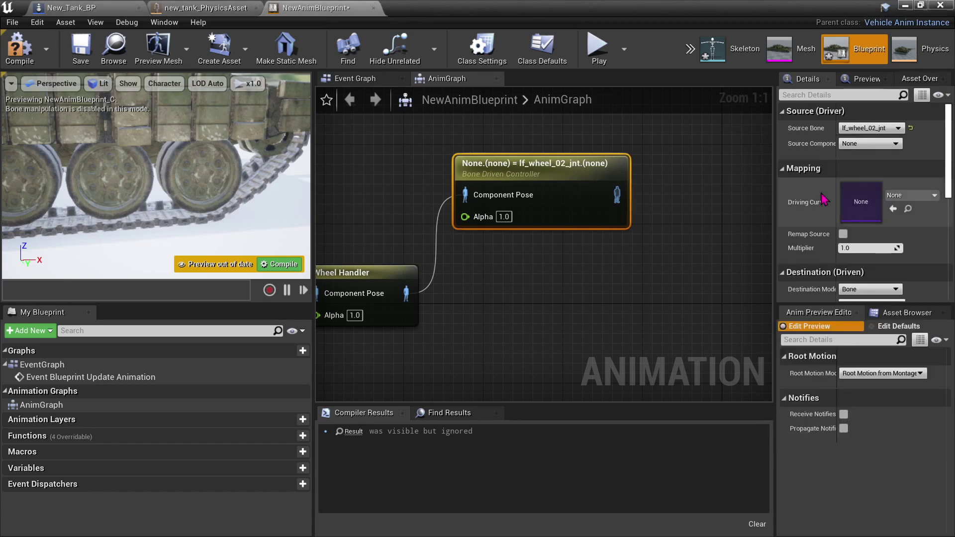
pyautogui.click(862, 150)
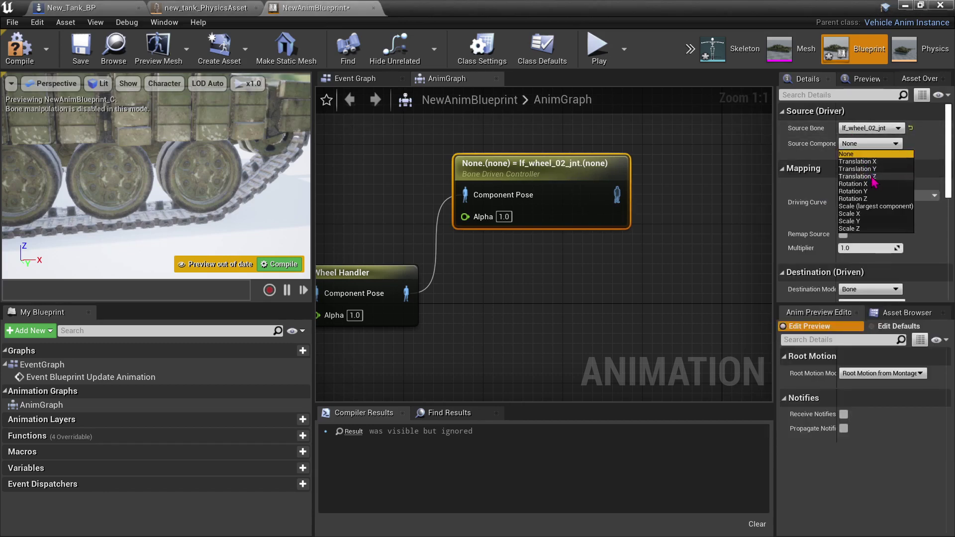
pyautogui.click(865, 178)
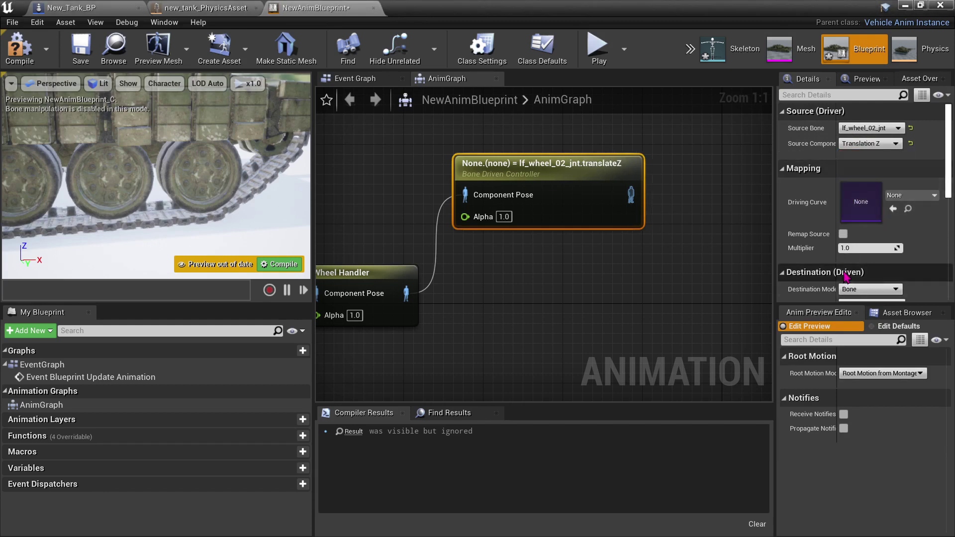
# Set the Bone Driven Controller's target bone to lf_wheel_02_track_jnt and enable only Z translation as the driven component
pyautogui.scroll(-4, 842, 291)
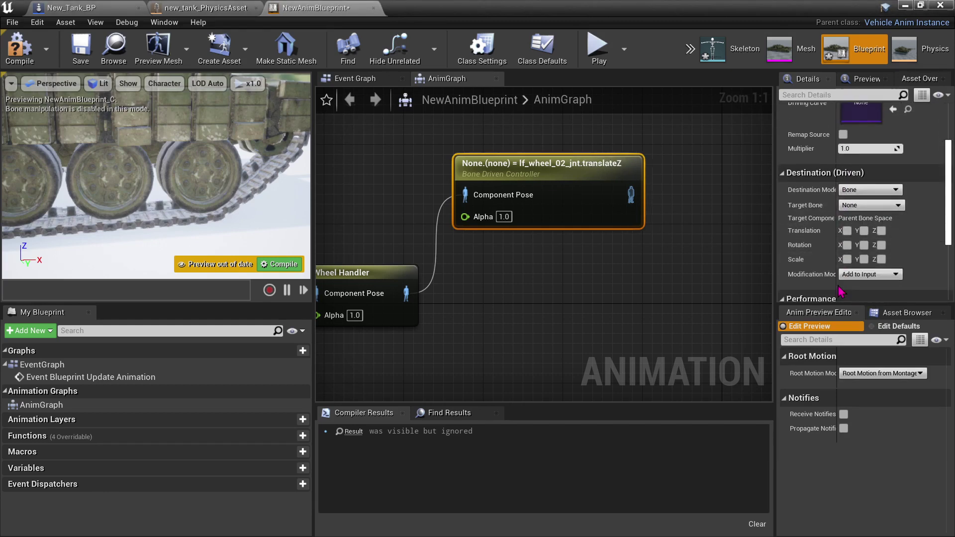
pyautogui.click(858, 211)
pyautogui.write('lf')
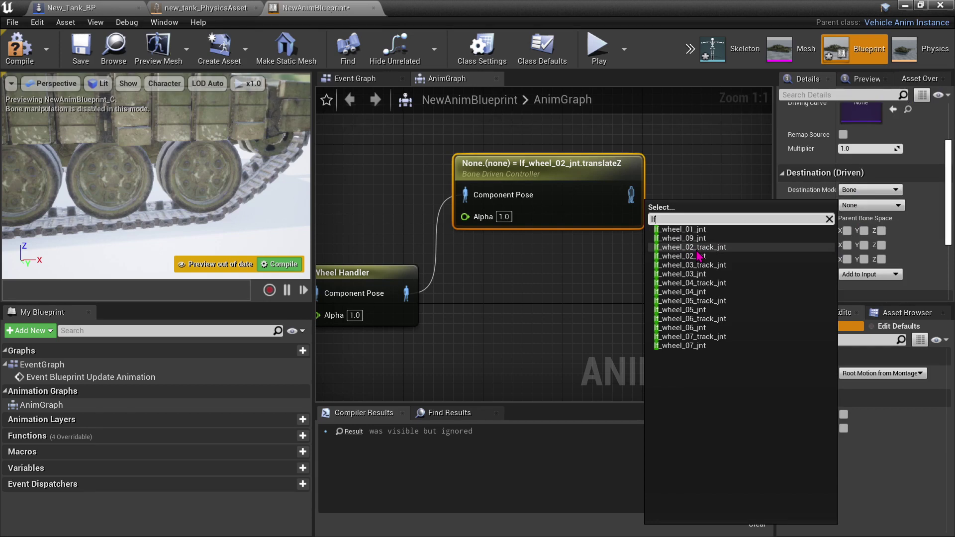
pyautogui.click(717, 249)
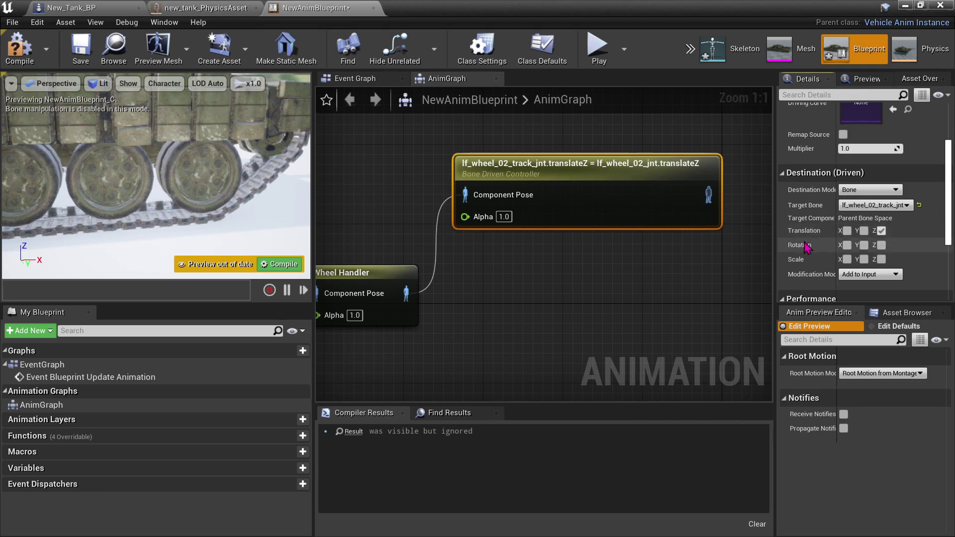
pyautogui.scroll(-2, 666, 280)
# Move the Output Pose node farther from the Bone Driven Controller to make room for more nodes
pyautogui.moveTo(614, 266); pyautogui.dragTo(578, 204, button='right')
pyautogui.scroll(-2, 554, 249)
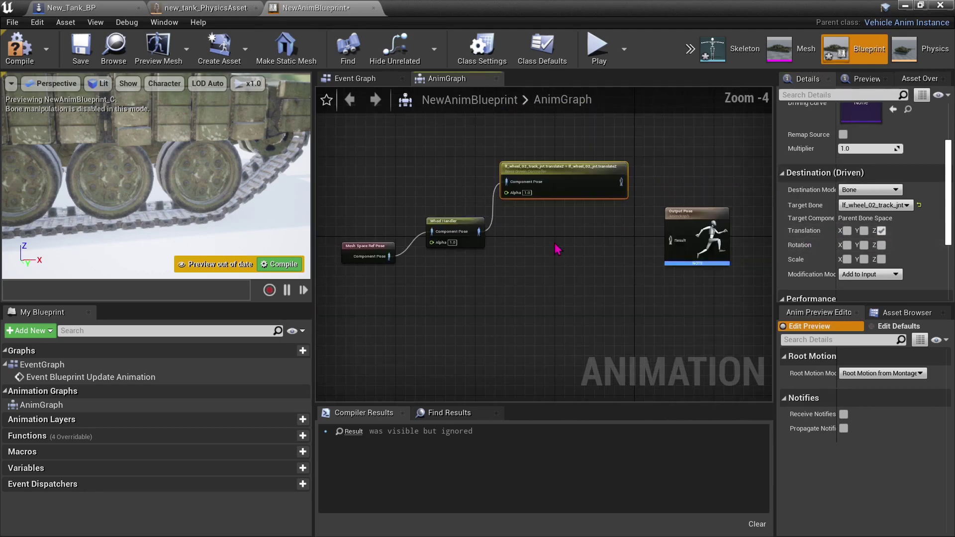
pyautogui.moveTo(554, 249); pyautogui.dragTo(572, 276, button='right')
pyautogui.scroll(-1, 606, 271)
pyautogui.scroll(1, 571, 274)
pyautogui.moveTo(706, 217); pyautogui.dragTo(729, 208)
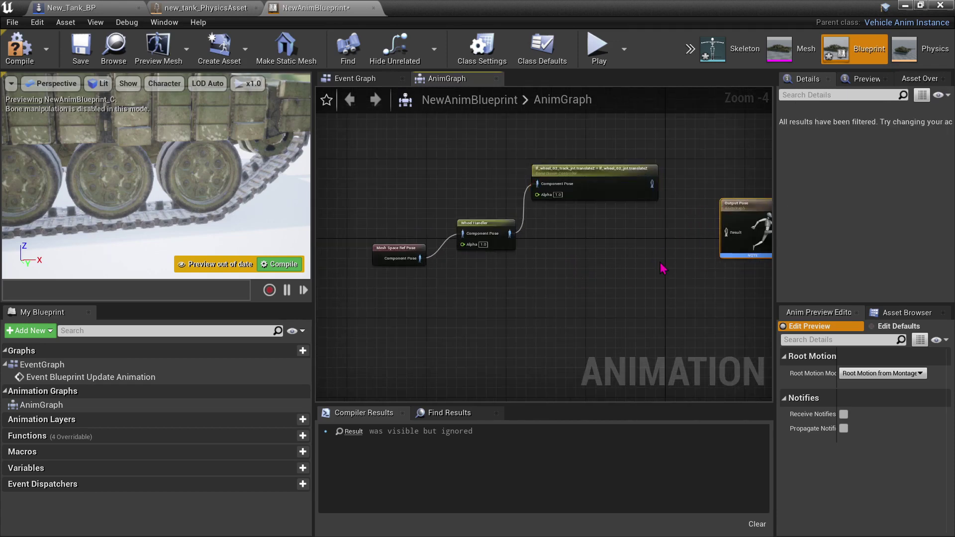
pyautogui.moveTo(650, 277); pyautogui.dragTo(638, 230, button='right')
pyautogui.scroll(-3, 143, 196)
pyautogui.scroll(-2, 100, 191)
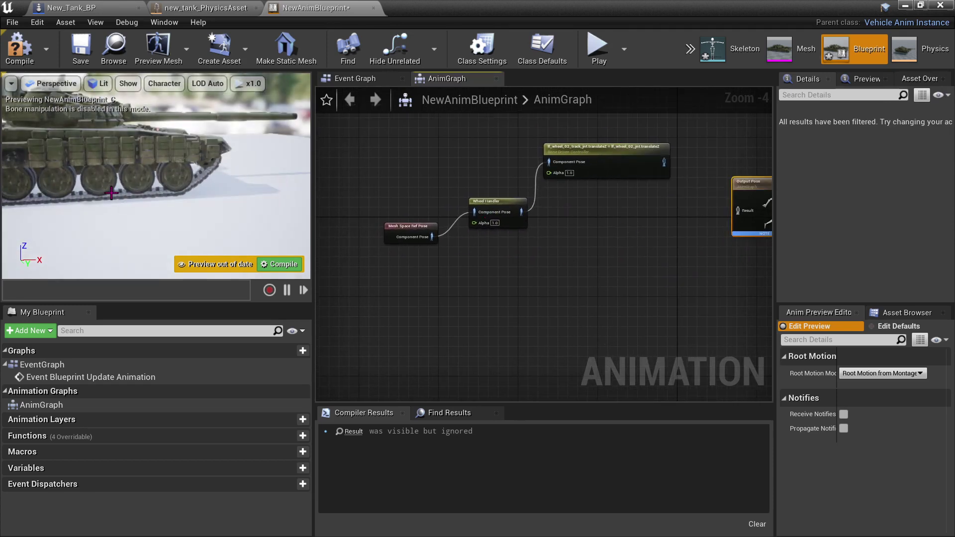
# Duplicate the Bone Driven Controller node into two columns of six nodes between the Wheel Handler and the Output Pose
pyautogui.click(604, 164)
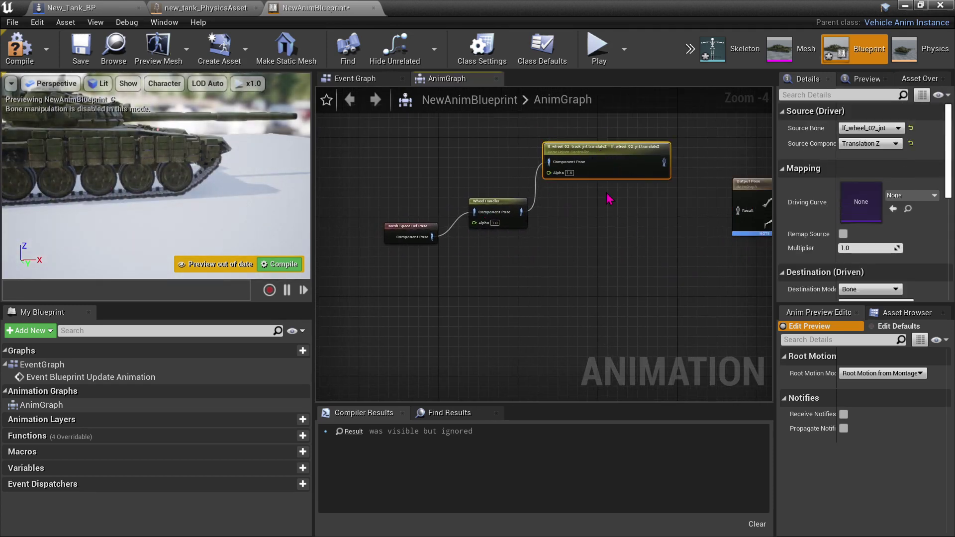
pyautogui.hotkey('ctrl', 'v')
pyautogui.moveTo(646, 203); pyautogui.dragTo(581, 214)
pyautogui.hotkey('ctrl', 'v')
pyautogui.moveTo(626, 280); pyautogui.dragTo(587, 281)
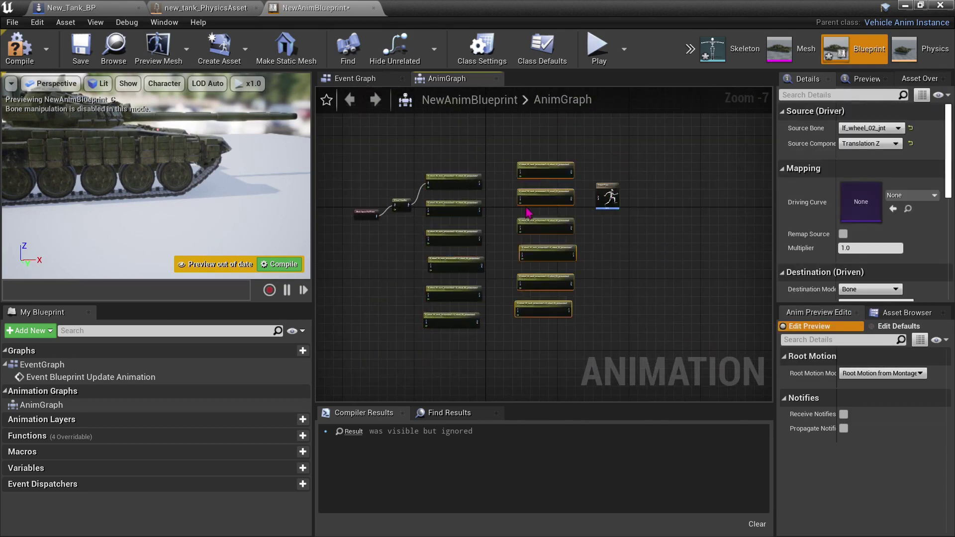
pyautogui.moveTo(527, 203); pyautogui.dragTo(505, 218)
# Set the second controller in the first column to source bone lf_wheel_03_jnt and target bone lf_wheel_03_track_jnt
pyautogui.scroll(5, 452, 186)
pyautogui.click(423, 276)
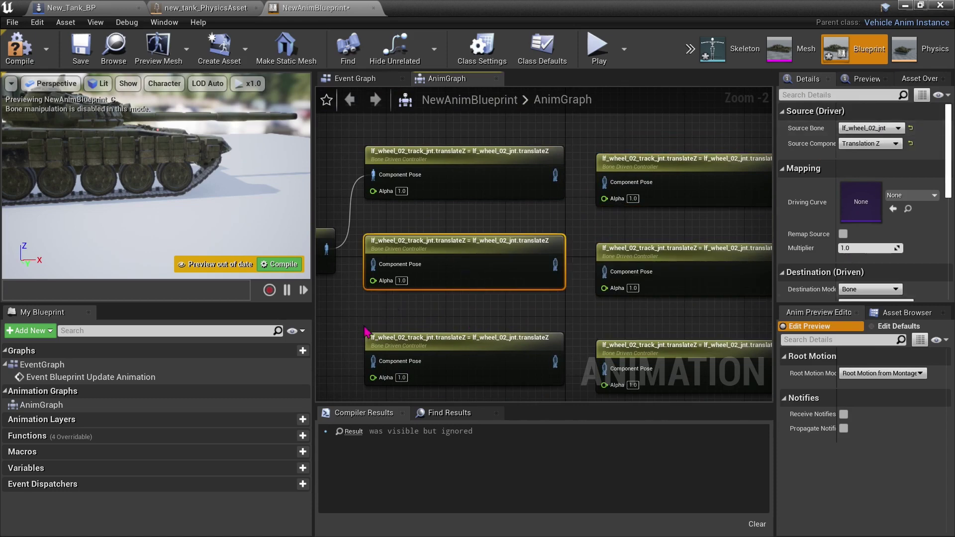
pyautogui.click(881, 128)
pyautogui.click(836, 331)
pyautogui.scroll(-3, 886, 282)
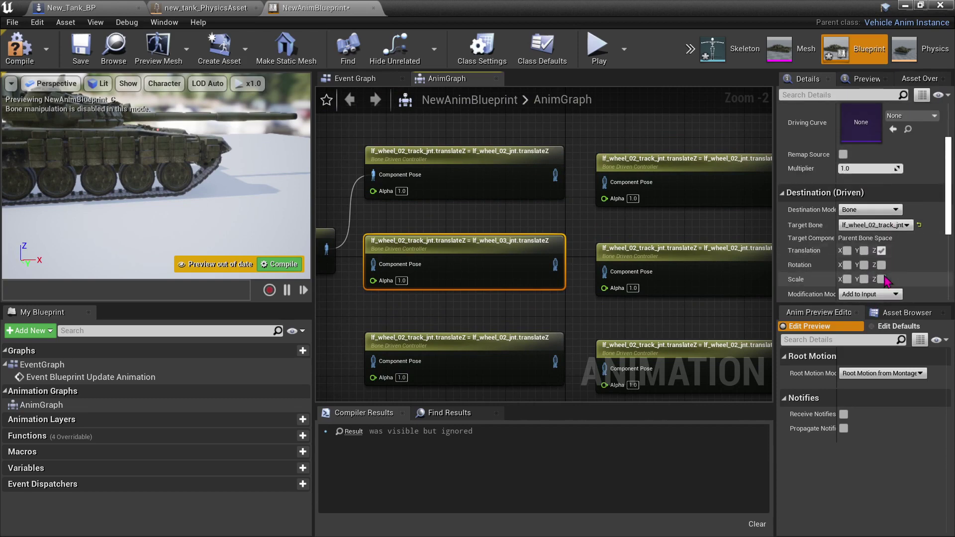
pyautogui.click(876, 225)
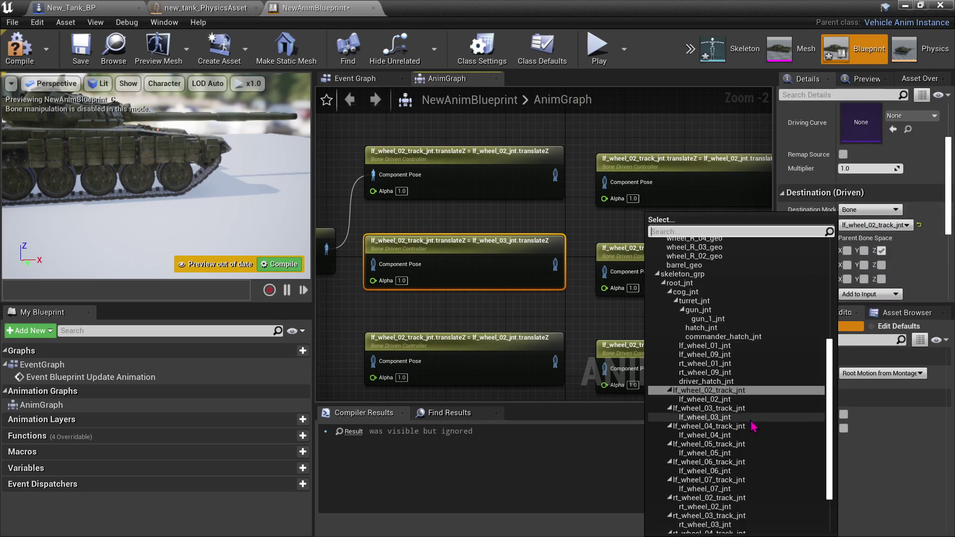
pyautogui.click(732, 409)
# Set the third controller in the first column to source bone lf_wheel_04_jnt and target bone lf_wheel_04_track_jnt
pyautogui.click(475, 341)
pyautogui.scroll(-1, 641, 278)
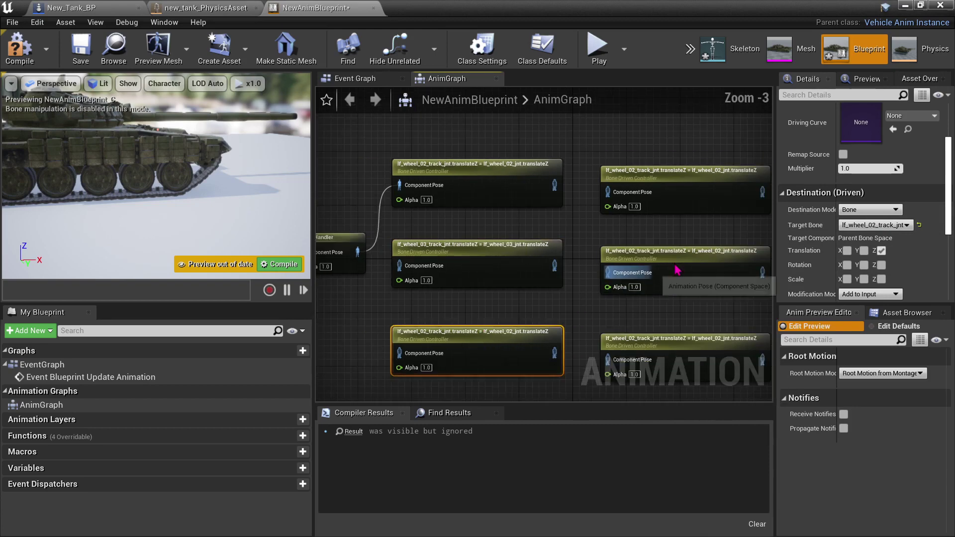
pyautogui.scroll(3, 883, 168)
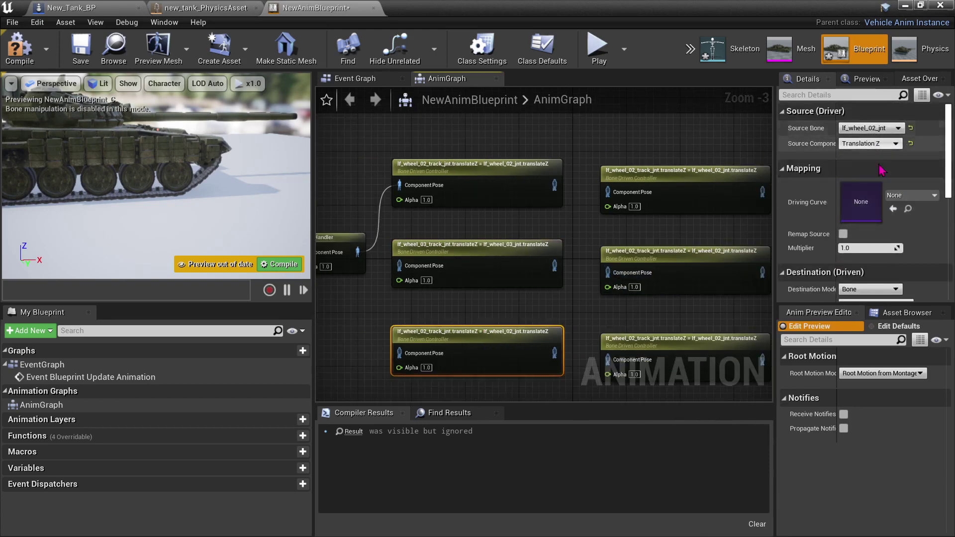
pyautogui.moveTo(819, 303); pyautogui.dragTo(819, 406)
pyautogui.click(871, 128)
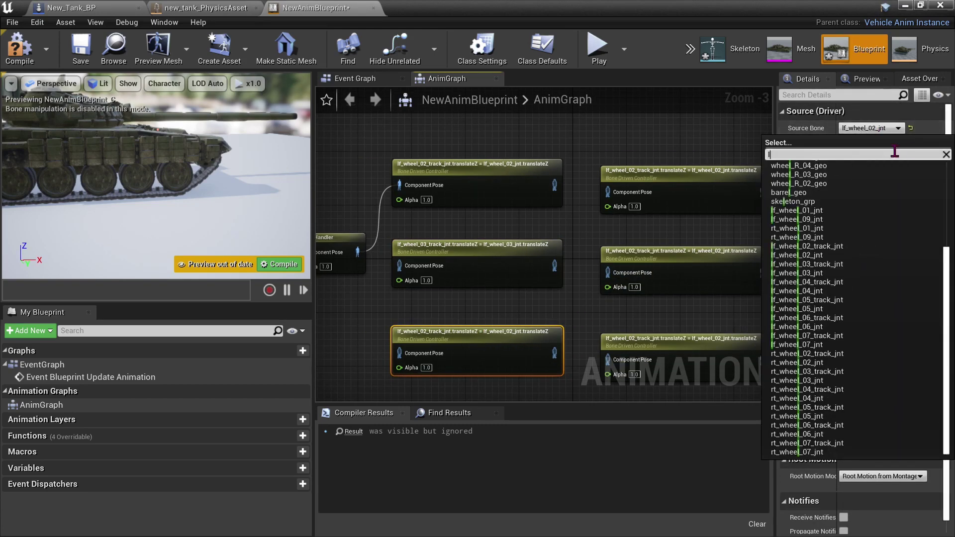
pyautogui.write('lf')
pyautogui.click(801, 227)
pyautogui.click(876, 304)
pyautogui.write('lf')
pyautogui.click(692, 299)
# Set the fourth controller in the first column to source bone lf_wheel_05_jnt and target bone lf_wheel_05_track_jnt
pyautogui.moveTo(549, 326); pyautogui.dragTo(543, 197, button='right')
pyautogui.click(516, 312)
pyautogui.moveTo(661, 224); pyautogui.dragTo(622, 260, button='right')
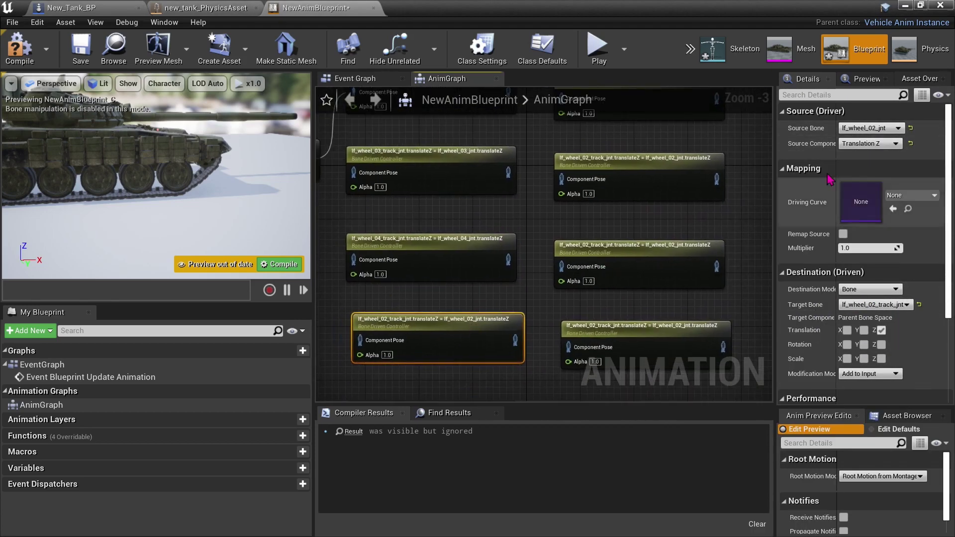
pyautogui.click(871, 128)
pyautogui.write('lf')
pyautogui.click(821, 246)
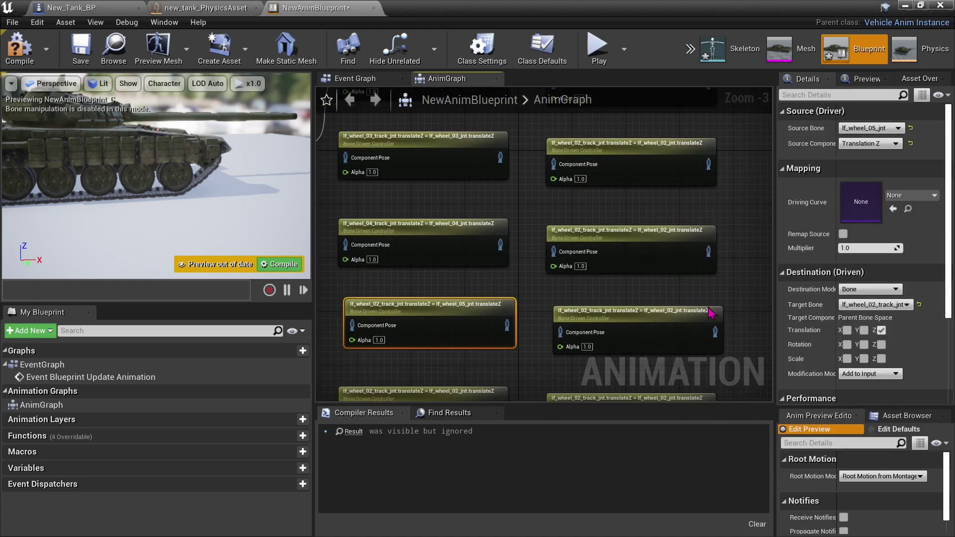
pyautogui.click(876, 304)
pyautogui.write('lf')
pyautogui.click(694, 323)
# Set the fifth controller in the first column to source bone lf_wheel_06_jnt and target bone lf_wheel_06_track_jnt
pyautogui.click(490, 306)
pyautogui.click(871, 129)
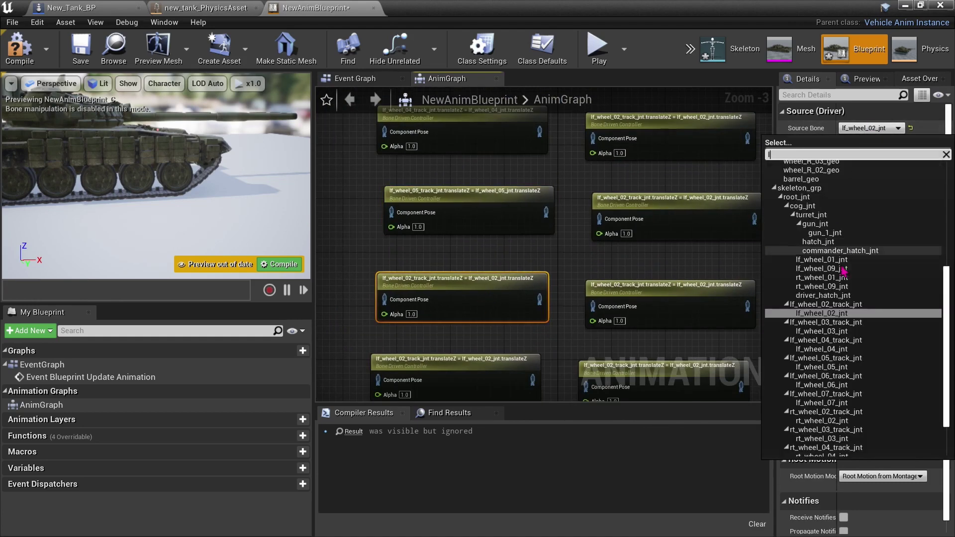
pyautogui.write('lf')
pyautogui.click(819, 272)
pyautogui.click(876, 304)
pyautogui.write('lf')
pyautogui.click(699, 332)
# Set the sixth controller in the first column to source bone lf_wheel_07_jnt and target bone lf_wheel_07_track_jnt
pyautogui.moveTo(518, 359); pyautogui.dragTo(528, 267, button='right')
pyautogui.click(528, 276)
pyautogui.click(872, 129)
pyautogui.write('lf')
pyautogui.click(839, 281)
pyautogui.click(876, 304)
pyautogui.write('lf')
pyautogui.click(702, 349)
# Set the first controller in the second column to source bone rt_wheel_02_jnt and target bone rt_wheel_02_track_jnt
pyautogui.moveTo(661, 99); pyautogui.dragTo(592, 241, button='right')
pyautogui.moveTo(593, 148); pyautogui.dragTo(596, 233, button='right')
pyautogui.click(576, 209)
pyautogui.moveTo(646, 256); pyautogui.dragTo(639, 216, button='right')
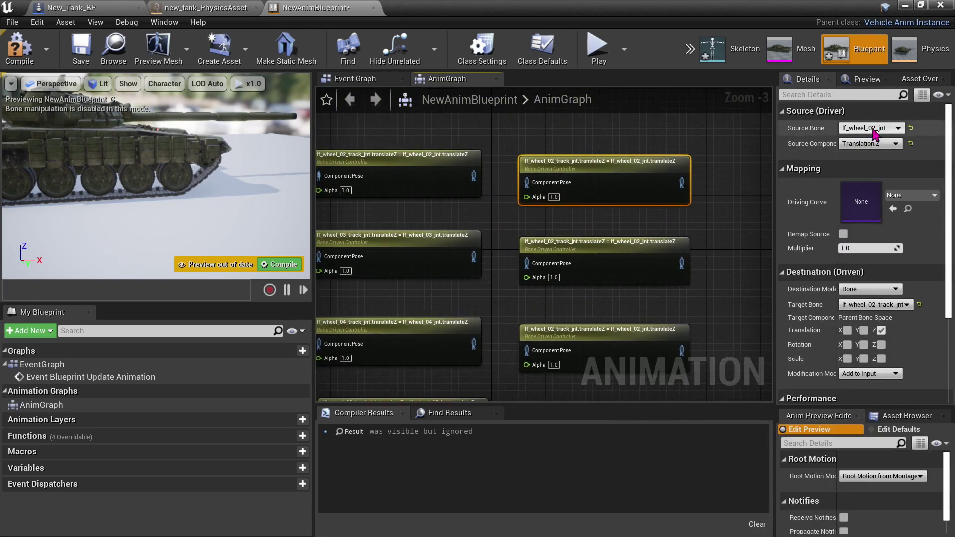
pyautogui.click(871, 129)
pyautogui.write('rt')
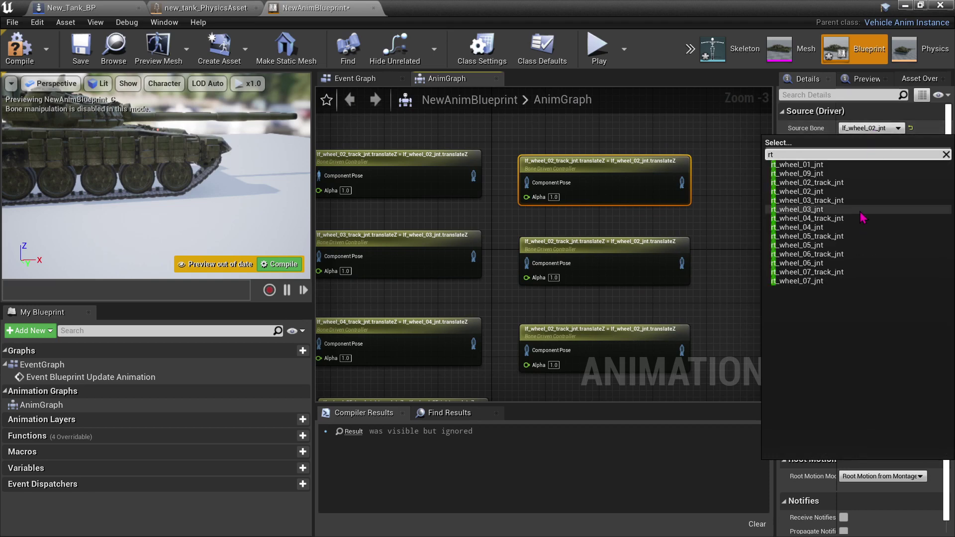
pyautogui.click(823, 192)
pyautogui.click(874, 304)
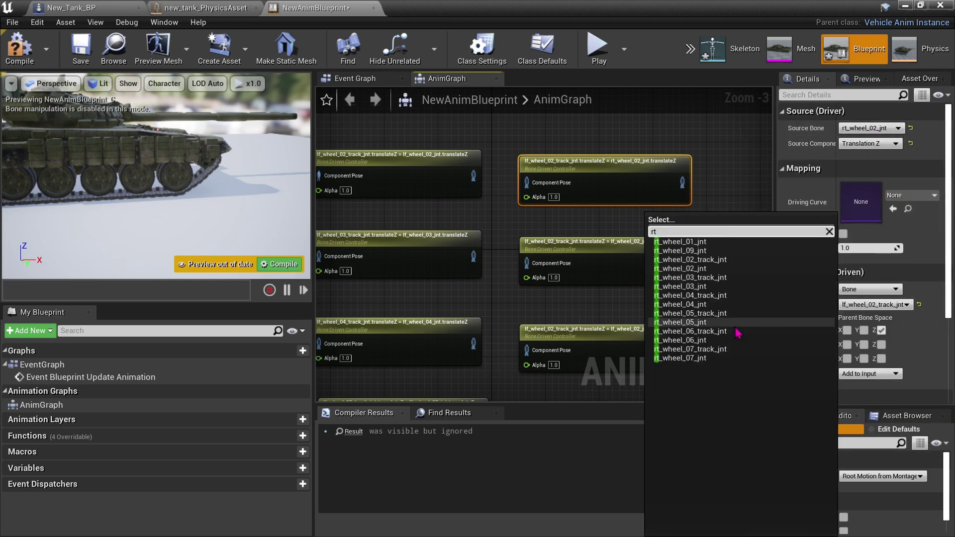
pyautogui.click(694, 260)
# Set the second controller in the second column to source bone rt_wheel_03_jnt and target bone rt_wheel_03_track_jnt
pyautogui.click(606, 269)
pyautogui.click(871, 128)
pyautogui.write('rt')
pyautogui.click(801, 209)
pyautogui.click(874, 304)
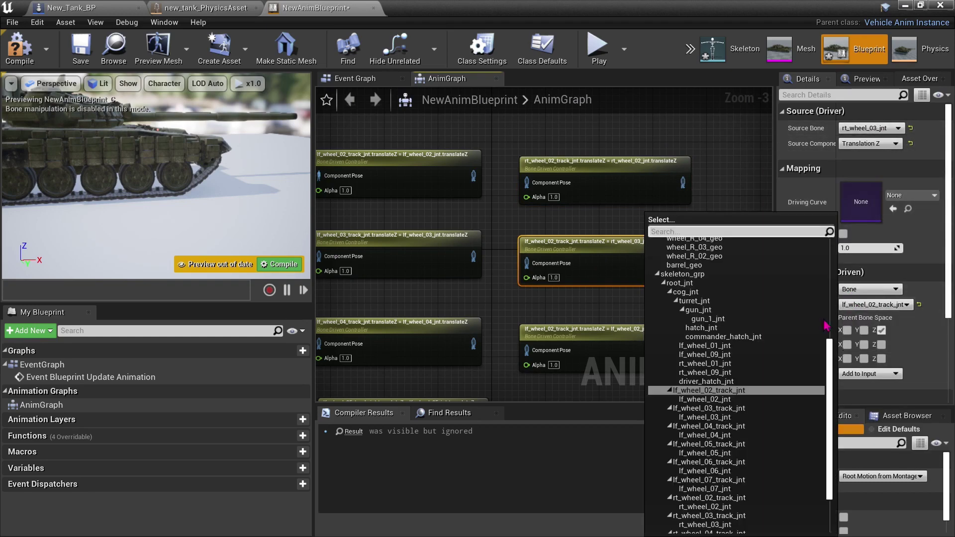
pyautogui.write('rt')
pyautogui.click(702, 277)
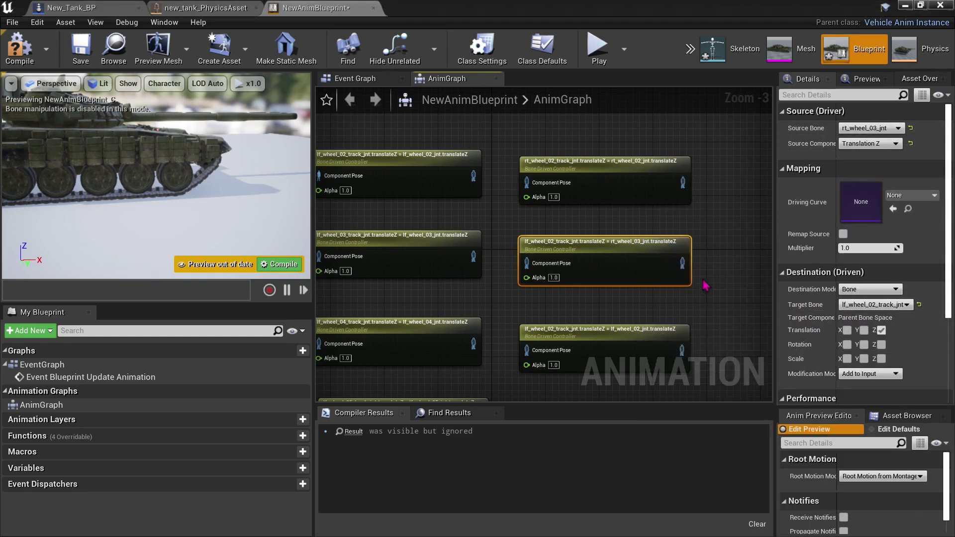
# Set the third controller in the second column to source bone rt_wheel_04_jnt and target bone rt_wheel_04_track_jnt
pyautogui.click(597, 333)
pyautogui.click(871, 128)
pyautogui.write('rt')
pyautogui.click(811, 227)
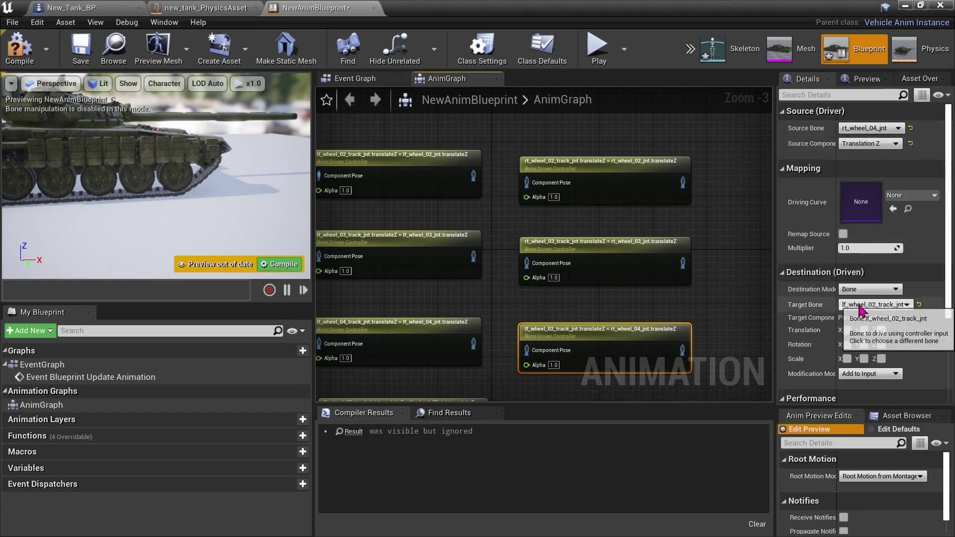
pyautogui.click(866, 304)
pyautogui.write('rt')
pyautogui.click(707, 294)
# Set the fourth controller in the second column to source bone rt_wheel_05_jnt and target bone rt_wheel_05_track_jnt
pyautogui.moveTo(636, 341); pyautogui.dragTo(616, 128, button='right')
pyautogui.click(632, 220)
pyautogui.click(865, 128)
pyautogui.write('rt')
pyautogui.click(821, 246)
pyautogui.click(860, 305)
pyautogui.write('rt')
pyautogui.click(712, 313)
# Set the fifth controller in the second column to source bone rt_wheel_06_jnt and target bone rt_wheel_06_track_jnt
pyautogui.click(573, 286)
pyautogui.click(870, 128)
pyautogui.write('rt')
pyautogui.click(819, 263)
pyautogui.click(874, 304)
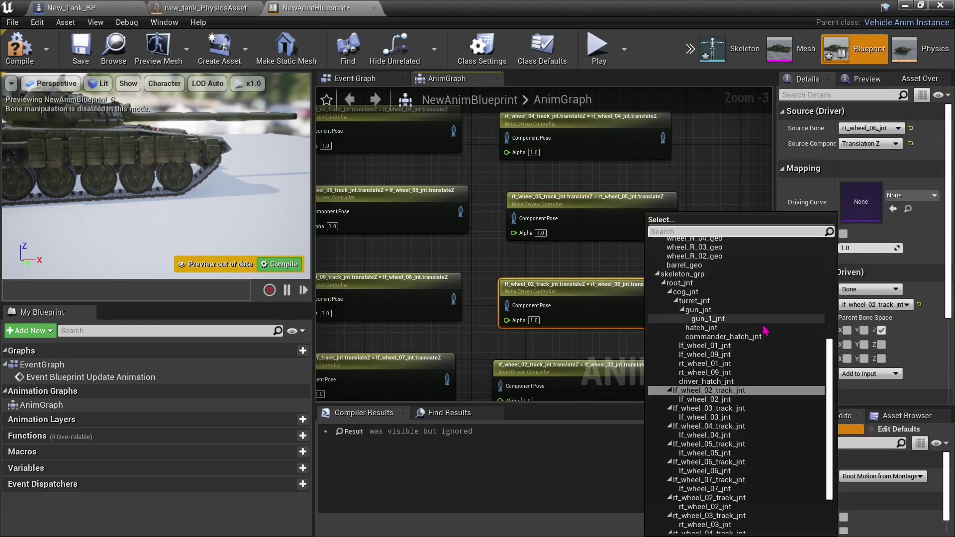
pyautogui.click(759, 335)
# Set the sixth controller in the second column to source bone rt_wheel_07_jnt and target bone rt_wheel_07_track_jnt
pyautogui.click(572, 371)
pyautogui.click(871, 129)
pyautogui.write('rt')
pyautogui.click(797, 281)
pyautogui.click(875, 305)
pyautogui.write('rt')
pyautogui.click(714, 350)
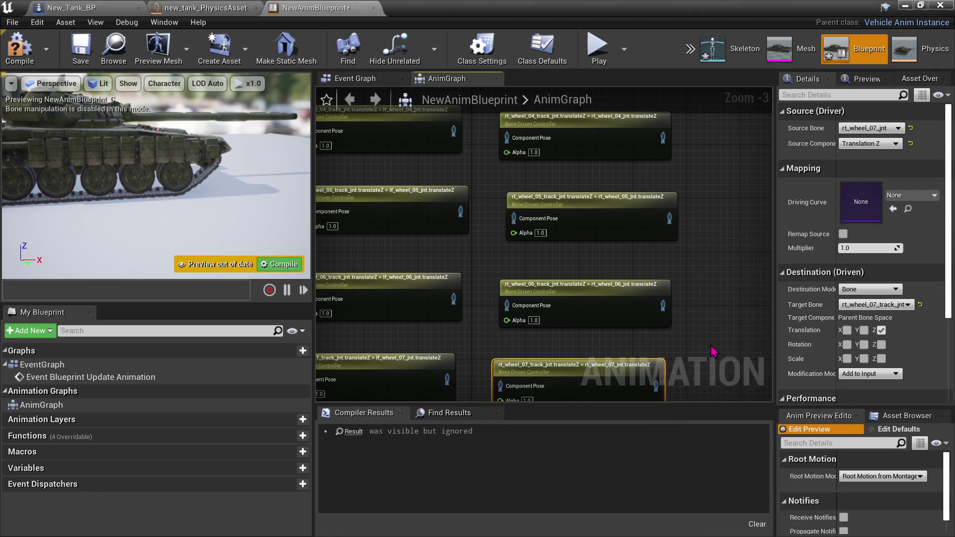
# Widen the graph area and chain the component poses of the first-column controllers in order from lf_wheel_02 to lf_wheel_07
pyautogui.scroll(-3, 757, 268)
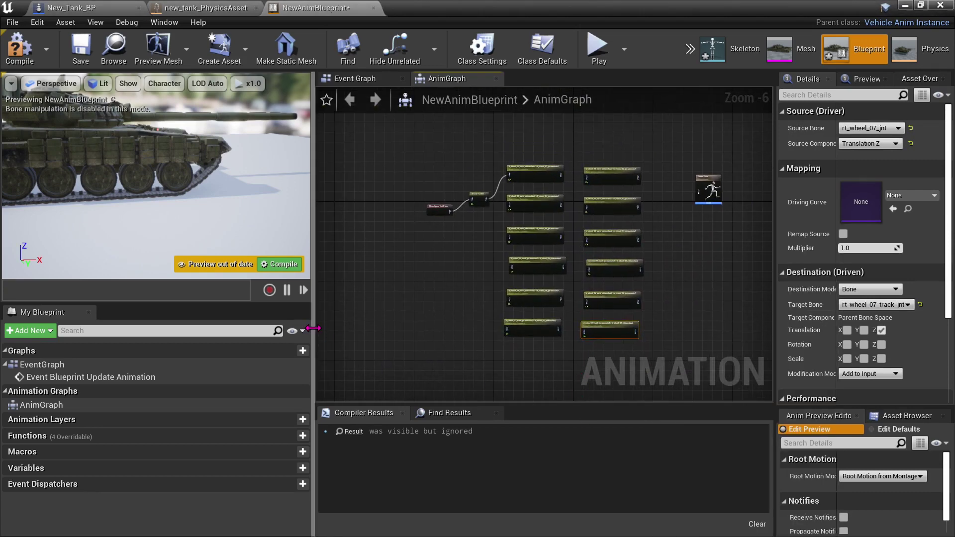
pyautogui.moveTo(312, 329); pyautogui.dragTo(188, 328)
pyautogui.scroll(3, 512, 251)
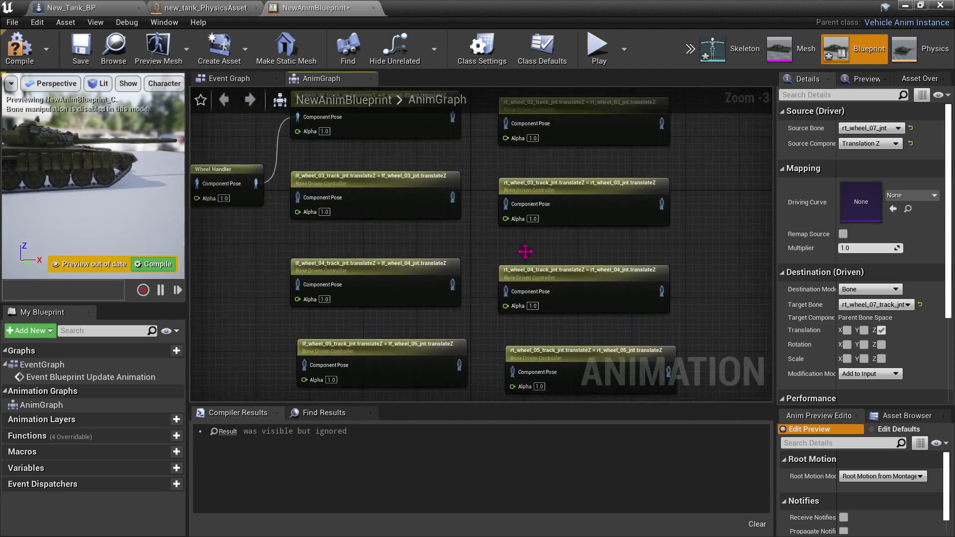
pyautogui.moveTo(455, 162); pyautogui.dragTo(304, 249)
pyautogui.moveTo(456, 243); pyautogui.dragTo(305, 336)
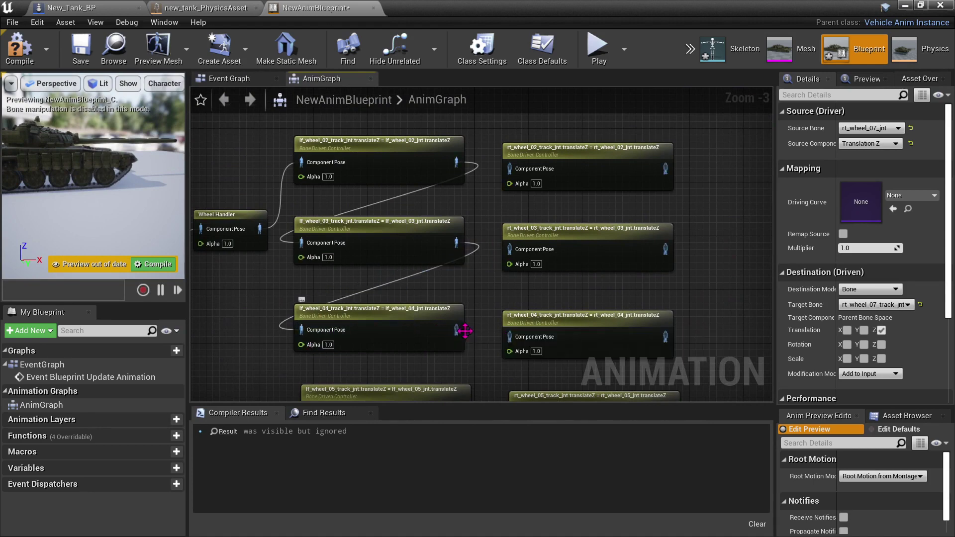
pyautogui.moveTo(463, 331); pyautogui.dragTo(482, 159, button='right')
pyautogui.moveTo(482, 161); pyautogui.dragTo(334, 242)
pyautogui.moveTo(487, 243); pyautogui.dragTo(329, 330)
pyautogui.moveTo(481, 329); pyautogui.dragTo(490, 188, button='right')
pyautogui.moveTo(493, 189); pyautogui.dragTo(331, 268)
# Connect the lf_wheel_07 controller's pose to the rt_wheel_03 controller and chain the second column from rt_wheel_03 to rt_wheel_07
pyautogui.moveTo(527, 176); pyautogui.dragTo(414, 243, button='right')
pyautogui.scroll(-3, 391, 304)
pyautogui.scroll(2, 378, 315)
pyautogui.moveTo(392, 315); pyautogui.dragTo(436, 148)
pyautogui.moveTo(552, 148); pyautogui.dragTo(437, 213)
pyautogui.moveTo(552, 213); pyautogui.dragTo(441, 273)
pyautogui.moveTo(556, 272); pyautogui.dragTo(436, 338)
pyautogui.moveTo(552, 337); pyautogui.dragTo(431, 397)
# Connect the rt_wheel_07 controller's pose to the final output pose and reposition the inserted conversion node between them
pyautogui.moveTo(438, 379); pyautogui.dragTo(429, 323, button='right')
pyautogui.scroll(-1, 429, 323)
pyautogui.moveTo(510, 333); pyautogui.dragTo(595, 132)
pyautogui.scroll(-3, 595, 224)
pyautogui.scroll(4, 592, 232)
pyautogui.moveTo(591, 234); pyautogui.dragTo(649, 269, button='right')
pyautogui.scroll(-5, 629, 272)
pyautogui.moveTo(613, 261); pyautogui.dragTo(609, 260)
pyautogui.moveTo(610, 260); pyautogui.dragTo(611, 229, button='right')
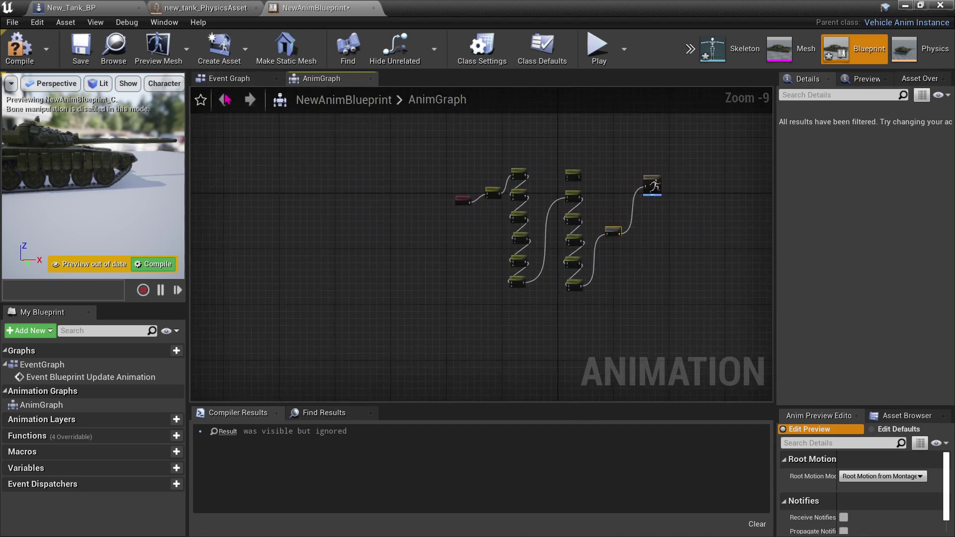
# Compile NewAnimBlueprint and close the editor window holding the tank's blueprints
pyautogui.click(19, 47)
pyautogui.scroll(4, 617, 247)
pyautogui.scroll(-3, 618, 247)
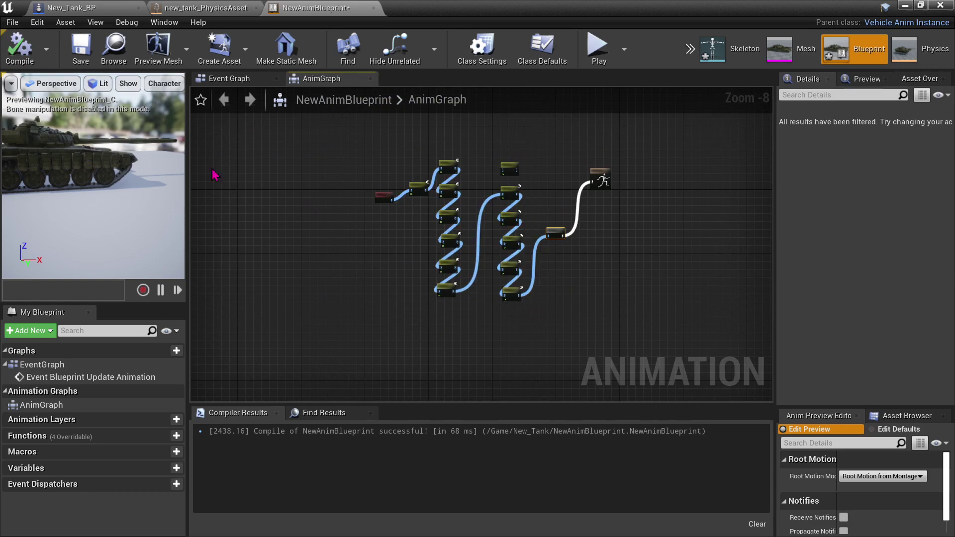
pyautogui.click(102, 10)
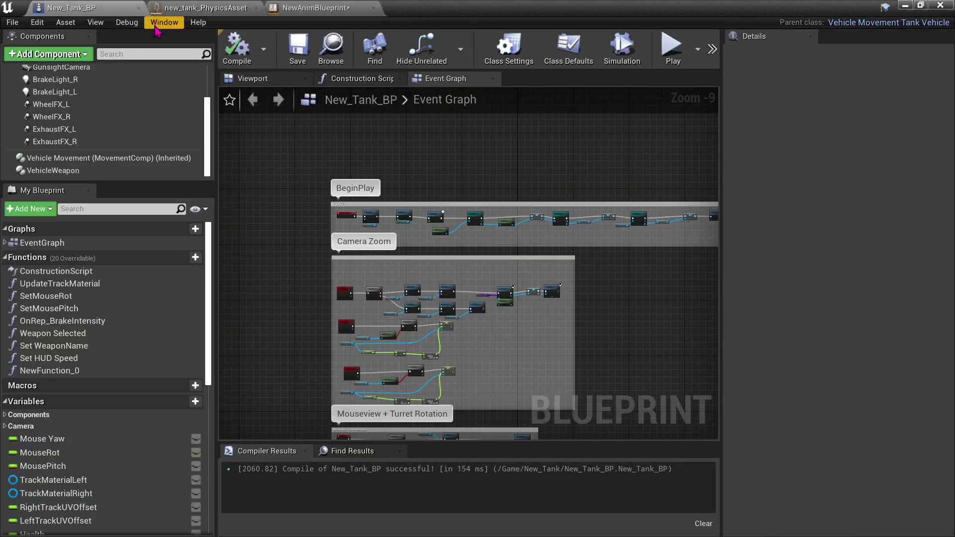
pyautogui.click(948, 8)
# Play the level in an enlarged viewport to examine the tank's wheels and tracks, stop playing and shrink the viewport
pyautogui.click(734, 61)
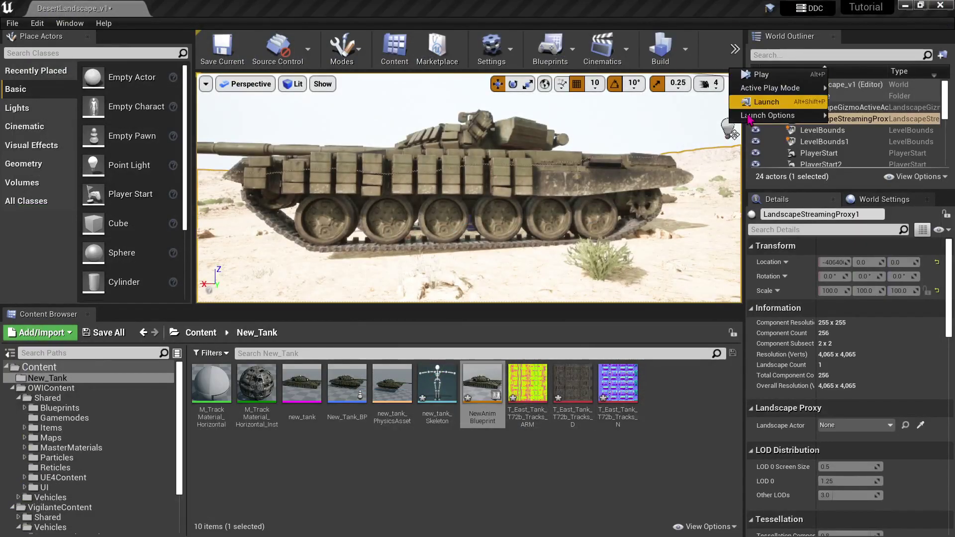
pyautogui.click(799, 74)
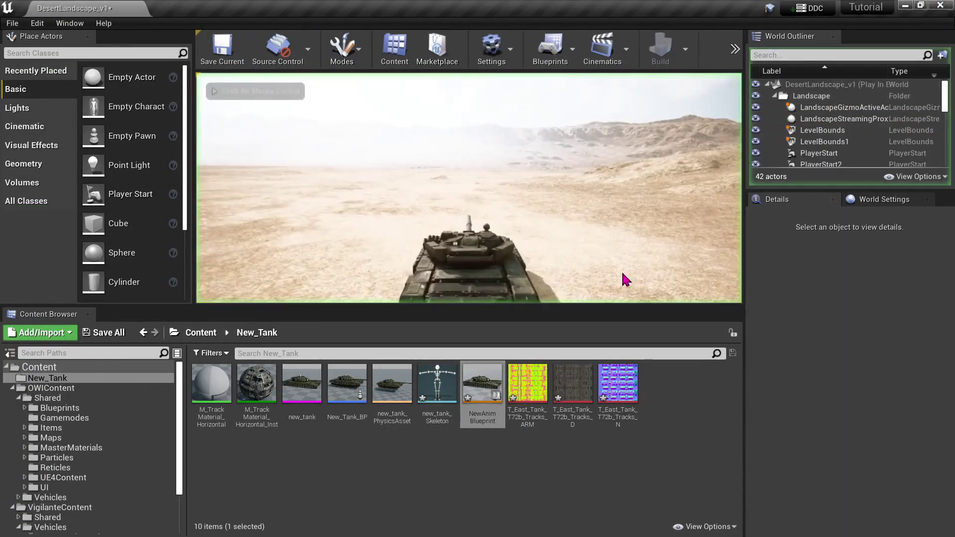
pyautogui.moveTo(621, 305); pyautogui.dragTo(567, 438)
pyautogui.click(525, 401)
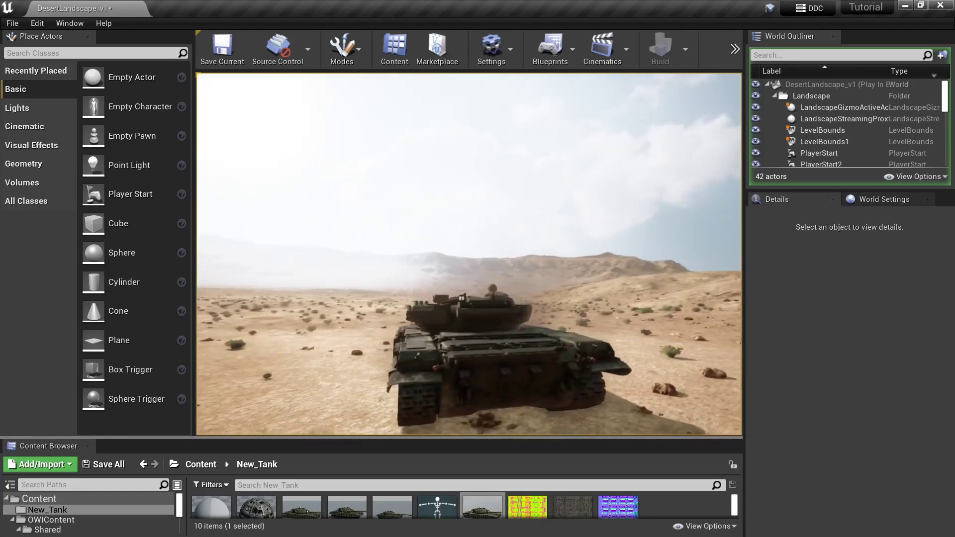
pyautogui.press('Escape')
pyautogui.moveTo(328, 439); pyautogui.dragTo(329, 245)
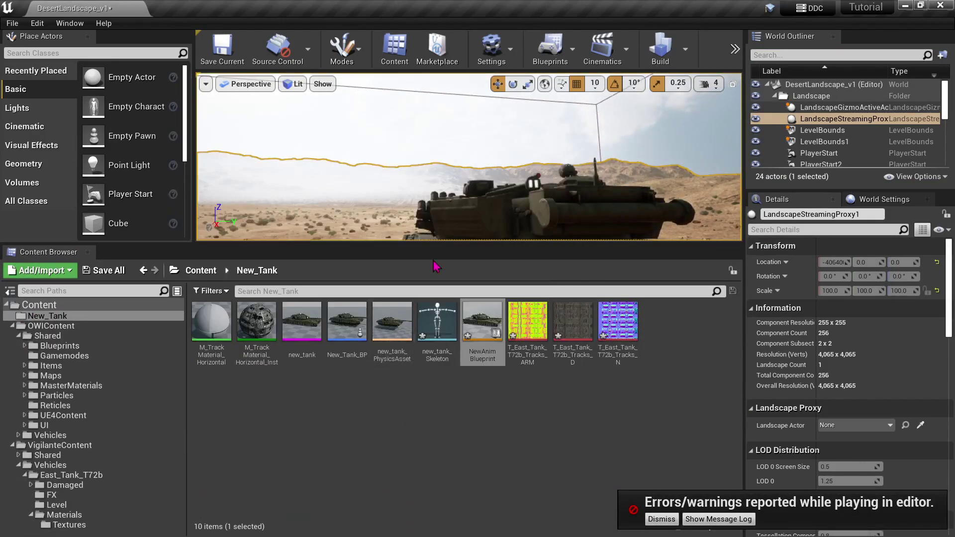
# Assign NewAnimBlueprint_C as the Anim Class of New_Tank_BP's inherited Mesh, then compile and close the blueprint
pyautogui.doubleClick(347, 322)
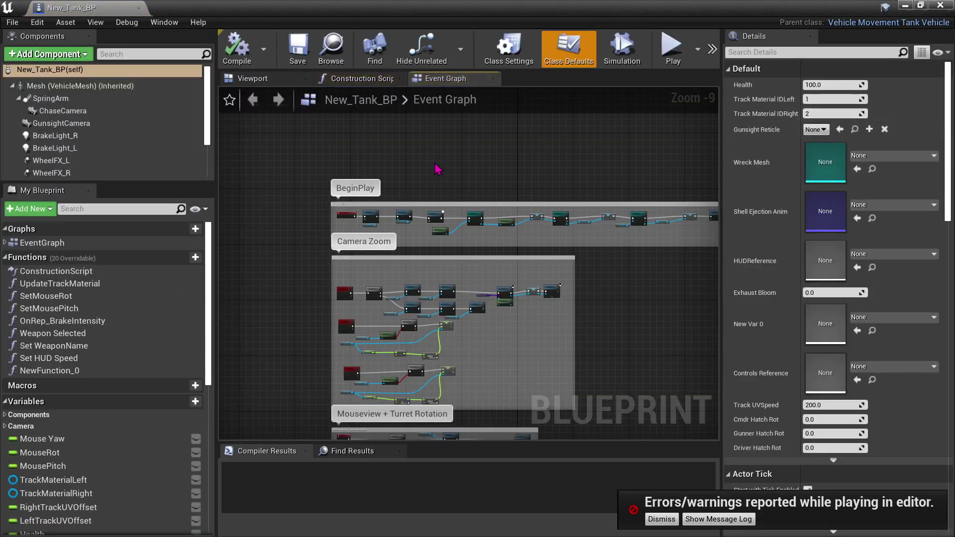
pyautogui.click(57, 87)
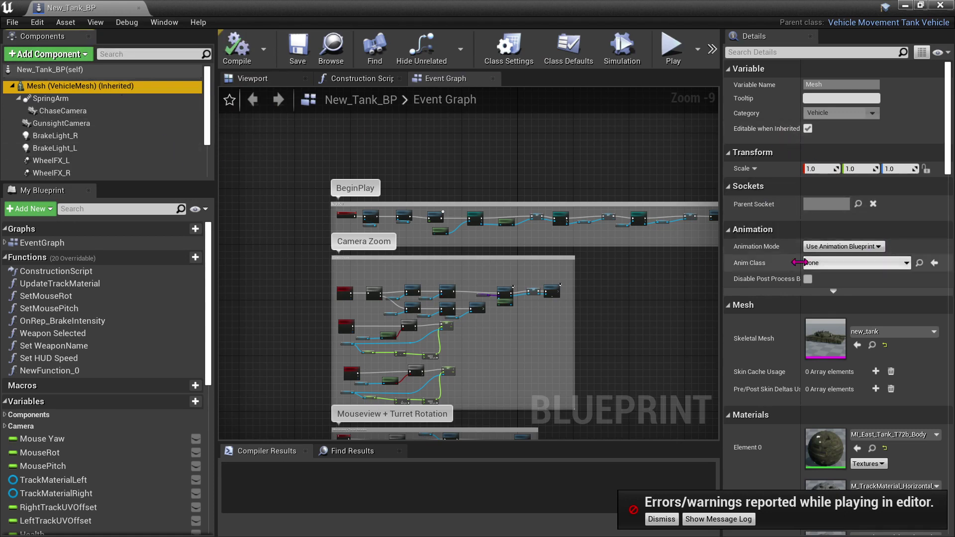
pyautogui.click(847, 264)
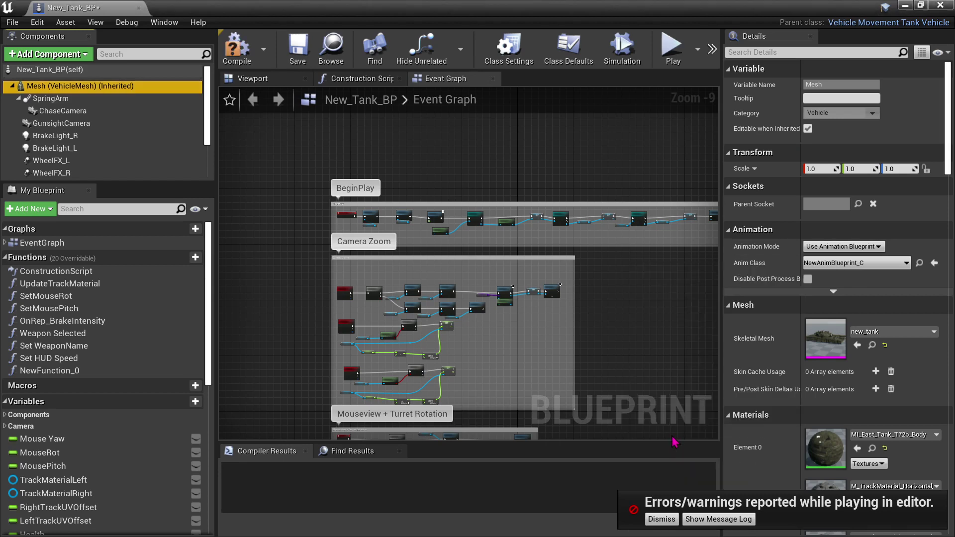
pyautogui.click(236, 60)
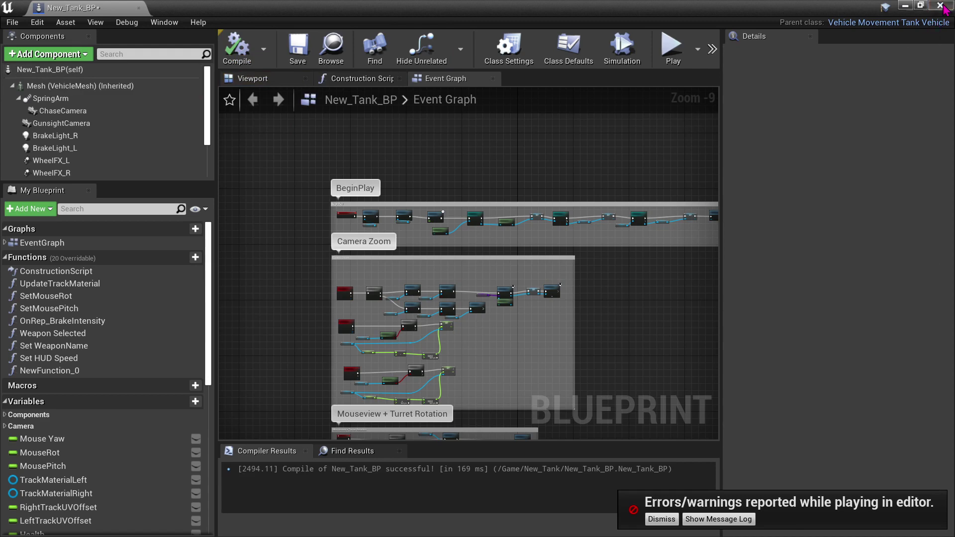
pyautogui.click(942, 7)
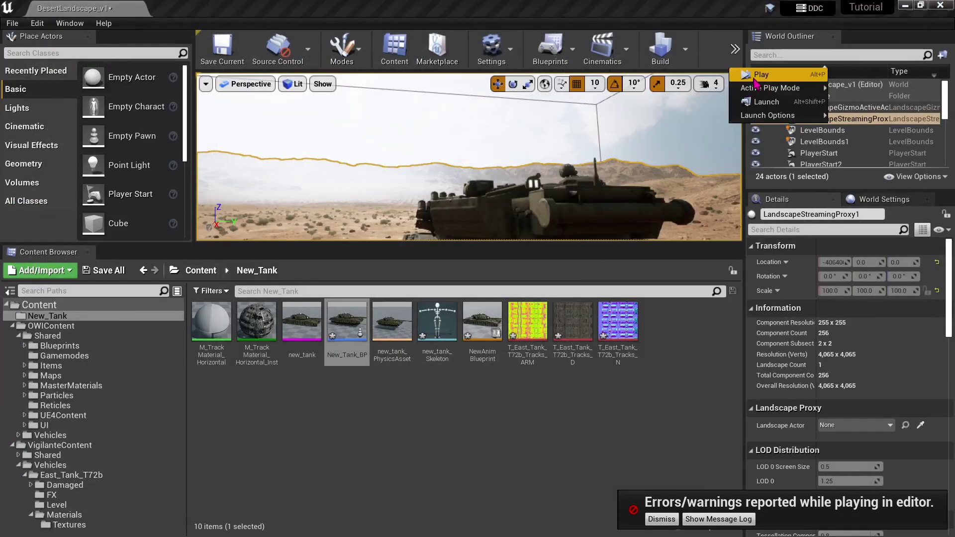
# Enlarge the level viewport and play the level, driving the tank across the terrain to examine its wheel and track movement
pyautogui.click(769, 75)
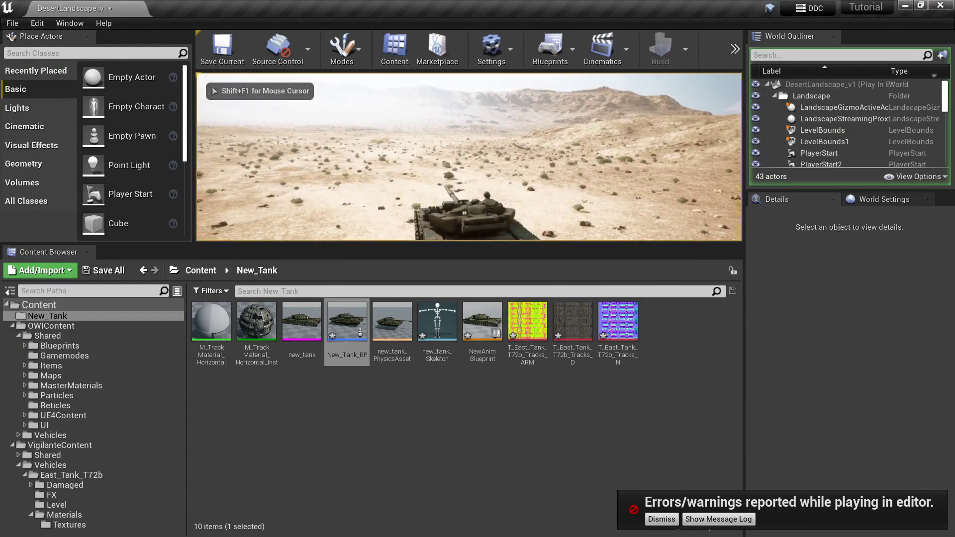
pyautogui.press('Escape')
pyautogui.moveTo(664, 243); pyautogui.dragTo(661, 393)
pyautogui.click(735, 48)
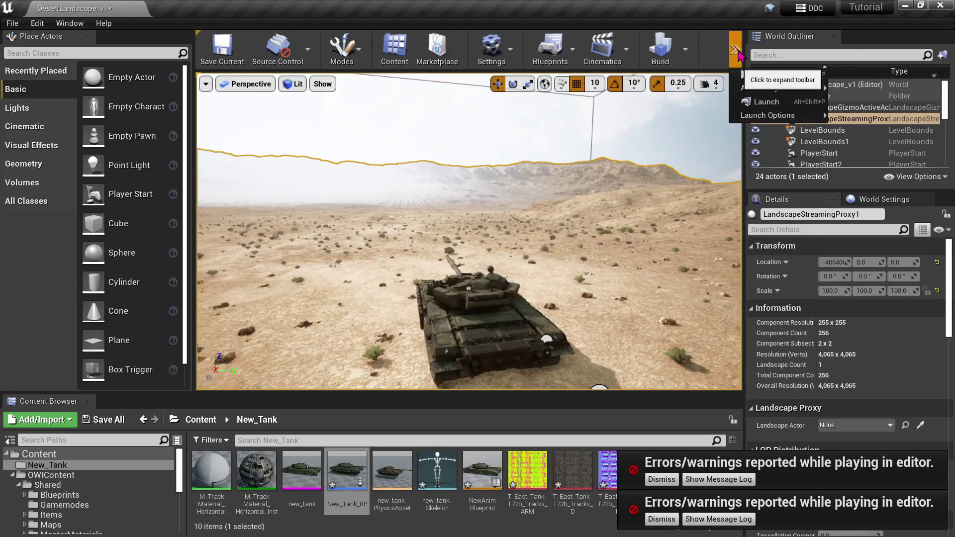
pyautogui.click(764, 80)
pyautogui.click(552, 290)
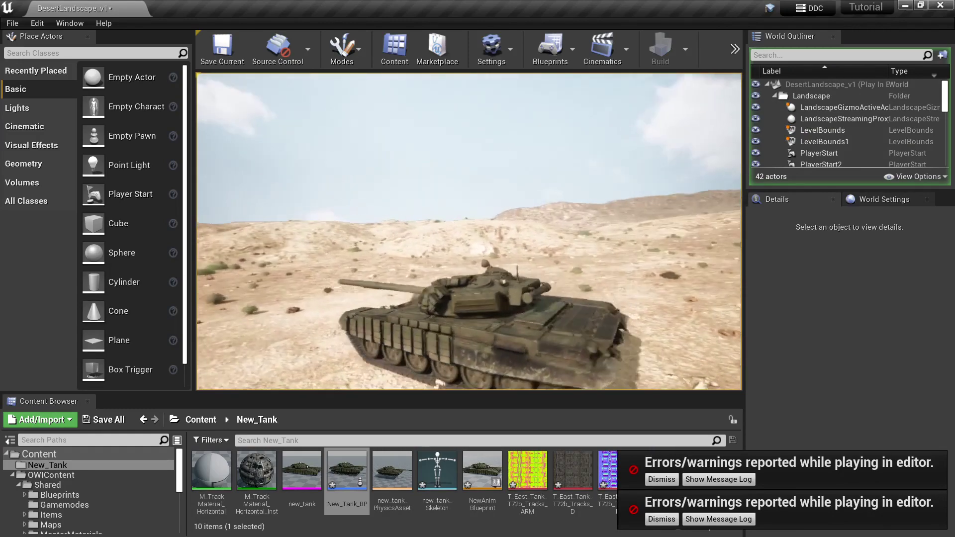
pyautogui.press('w')
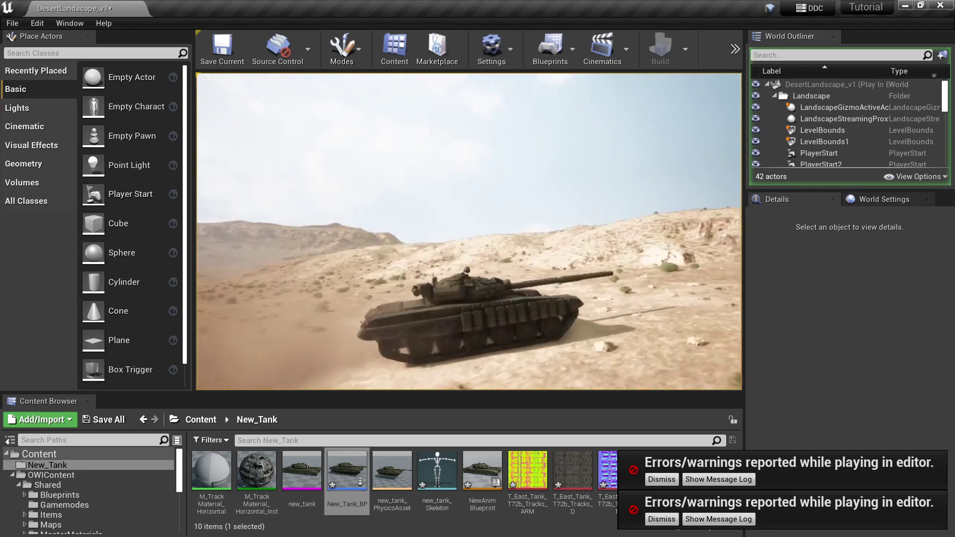